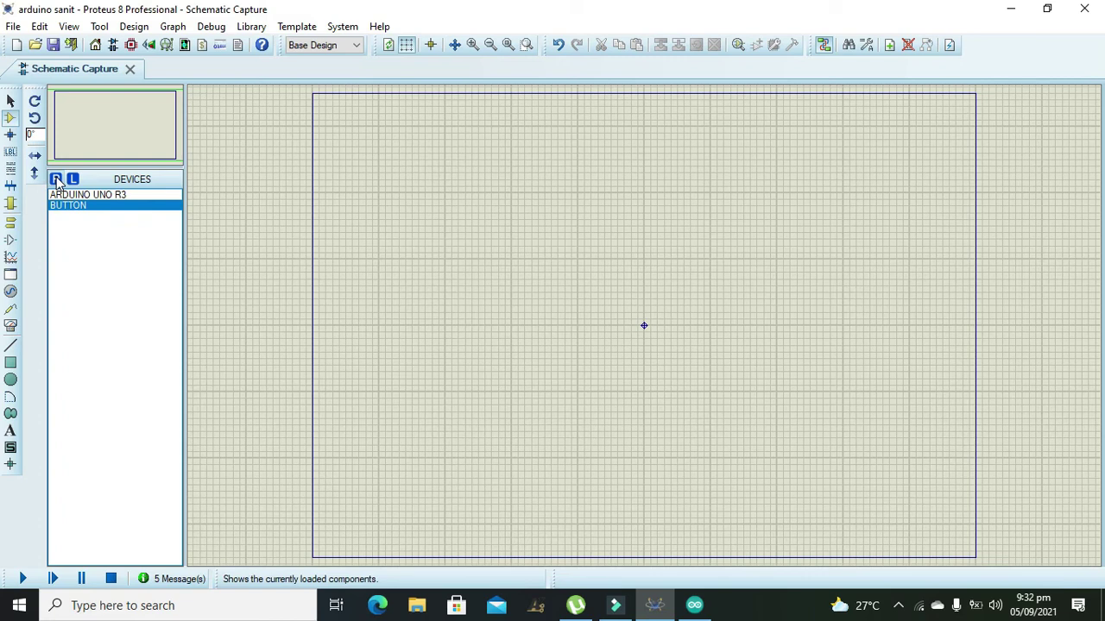
Step: Add the ARDUINO UNO R3 device from the 74ALS library and place it near the middle of the sheet
left_click(55, 179)
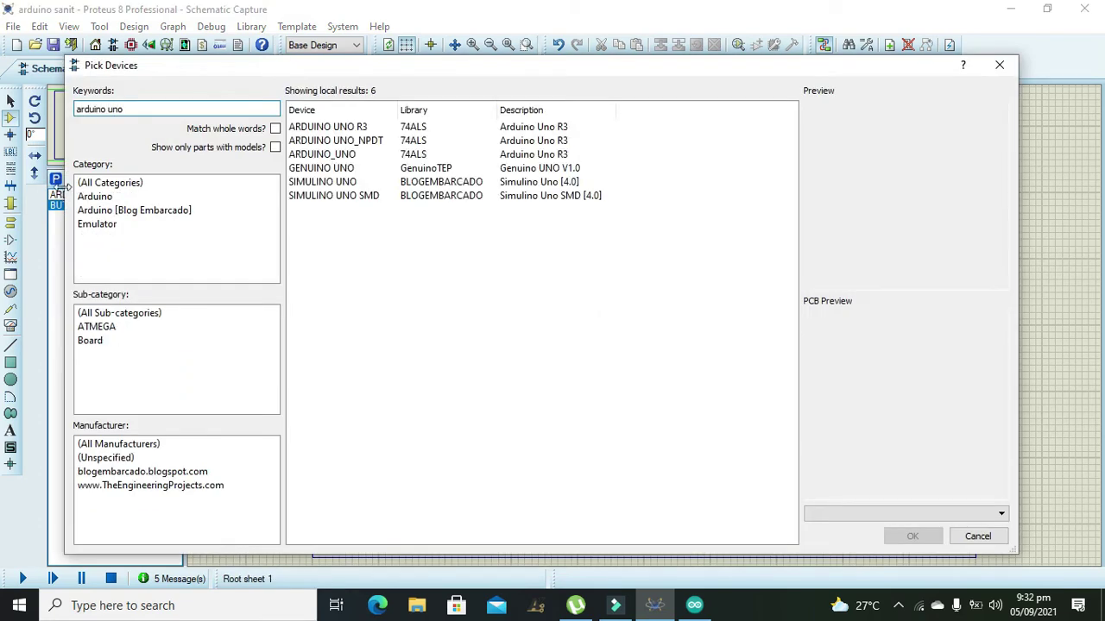
left_click(339, 129)
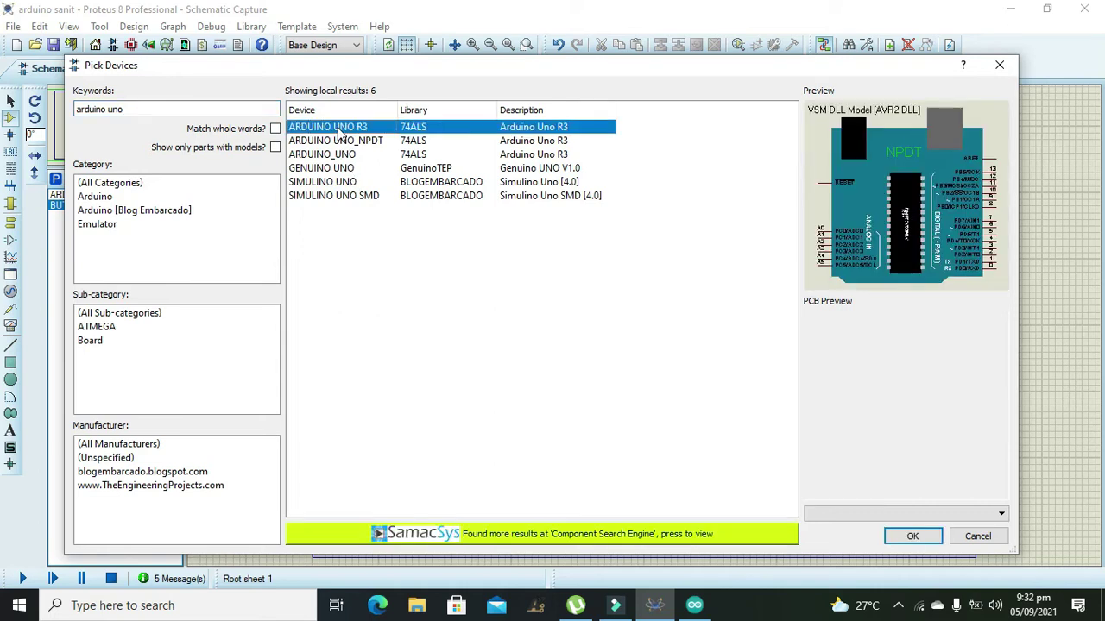
left_click(907, 532)
left_click(616, 284)
left_click(630, 315)
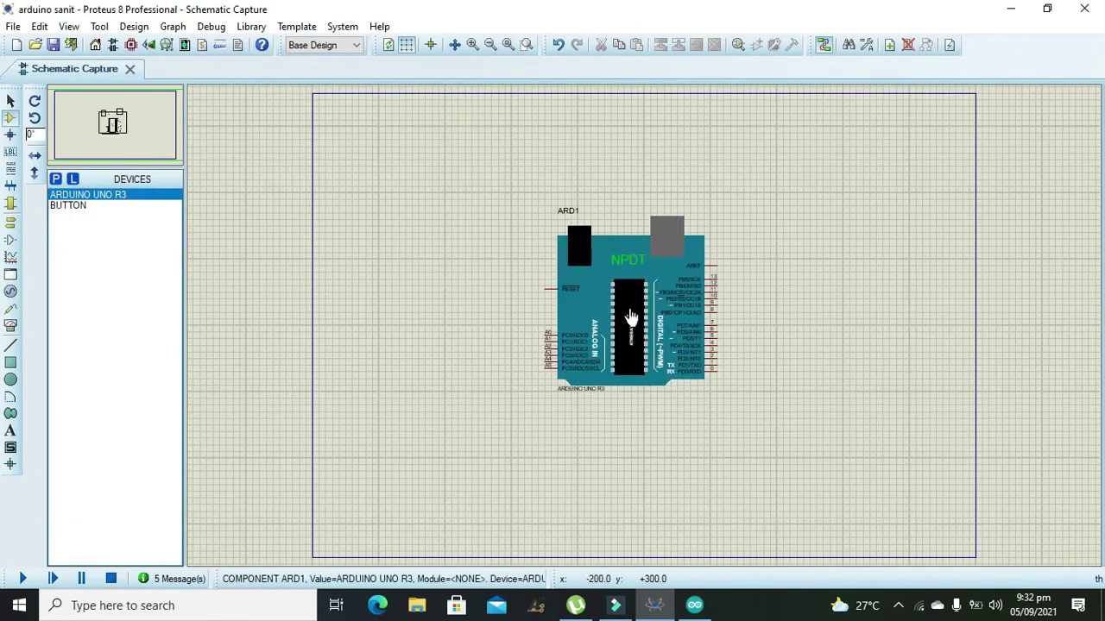
Step: Compare the PIR sensor devices and place the PIR SENSOR from the 74ALS library beside the Arduino's analog pins
left_click(474, 44)
left_click_drag(613, 108, 603, 93)
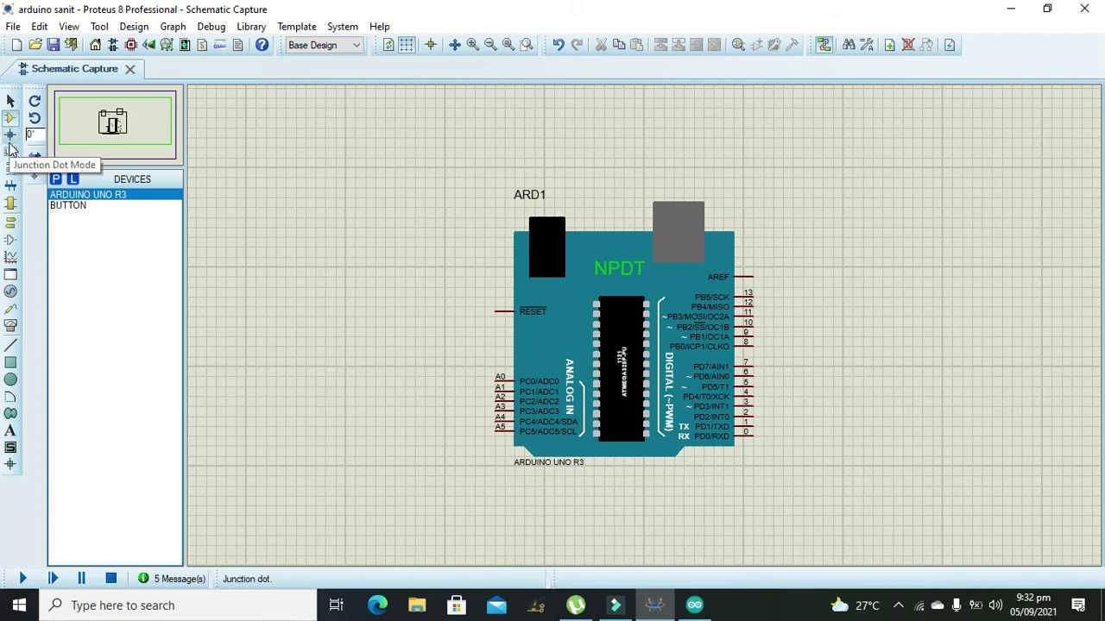
left_click(57, 179)
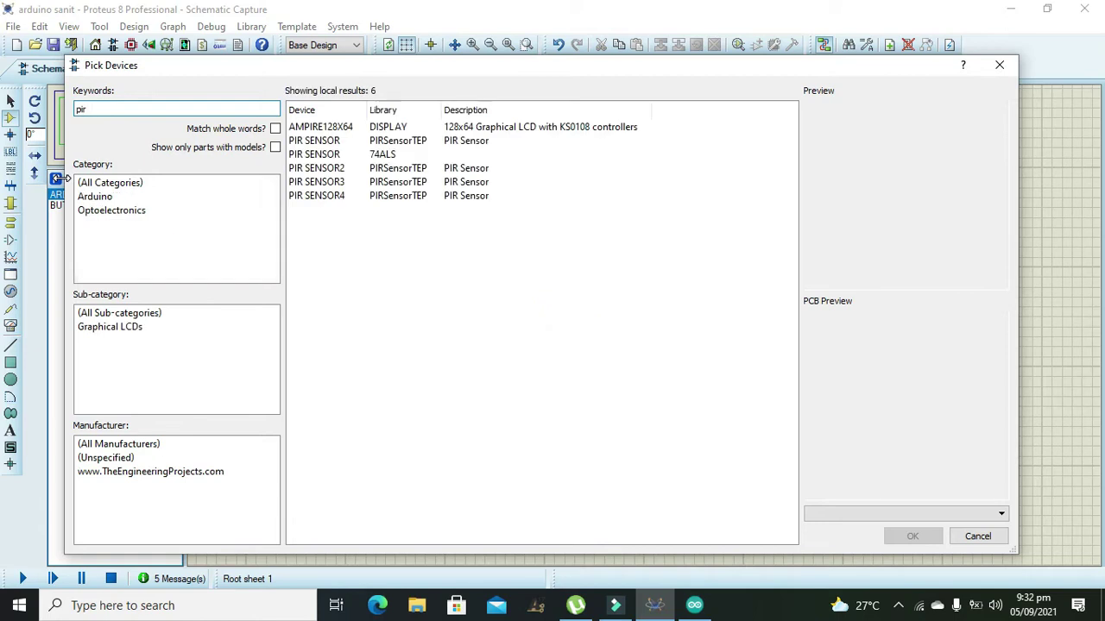
left_click(357, 142)
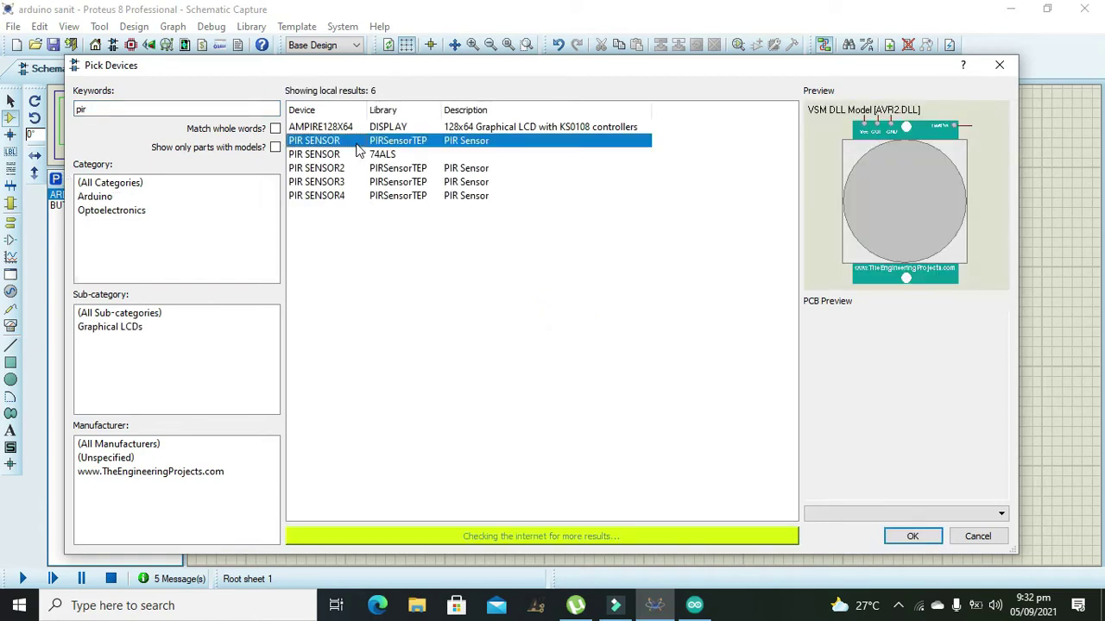
left_click(358, 169)
left_click(361, 183)
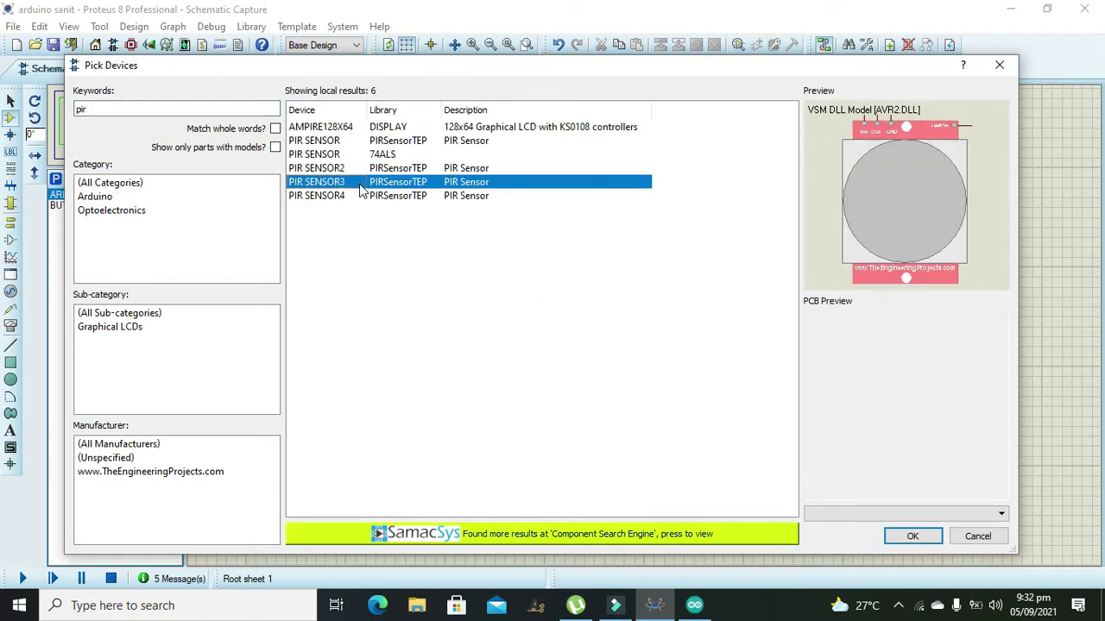
left_click(361, 191)
left_click(357, 128)
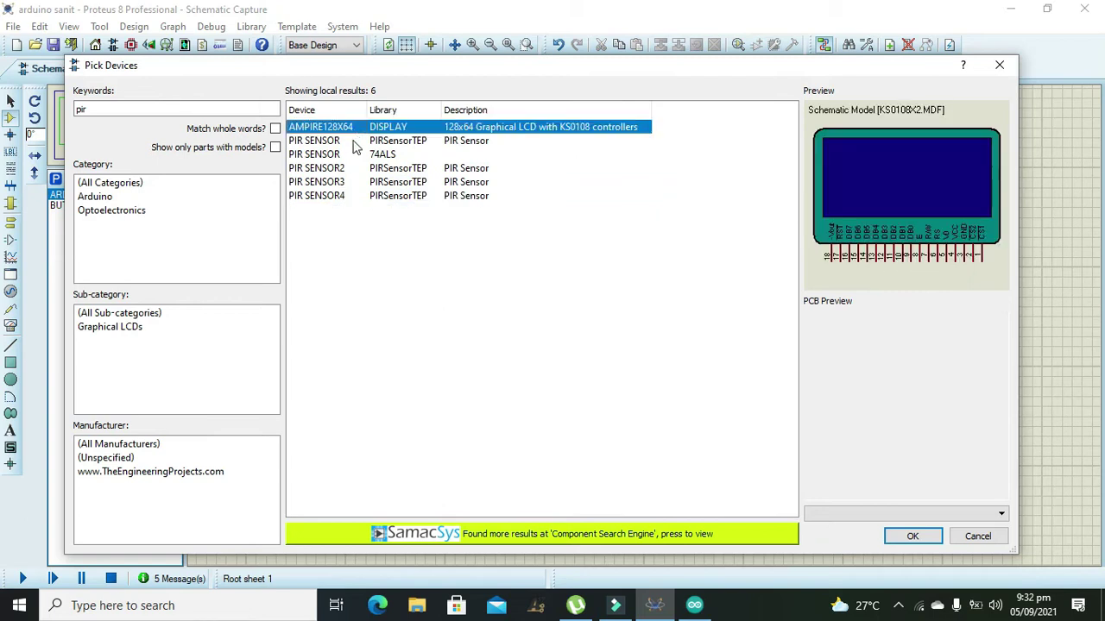
left_click(357, 142)
left_click(357, 157)
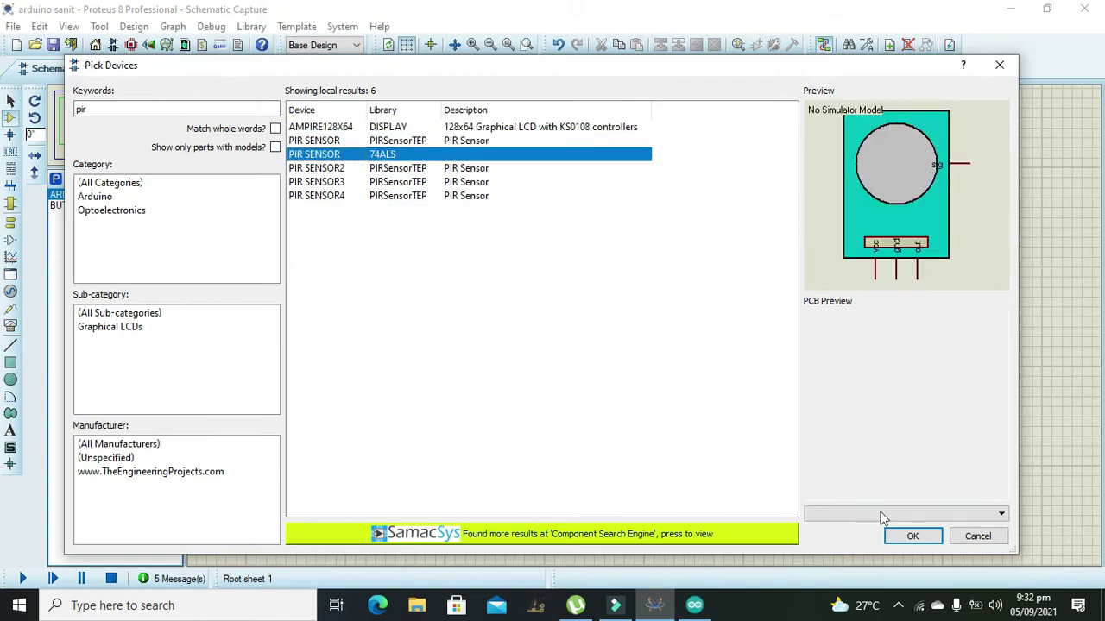
left_click(912, 536)
left_click(276, 345)
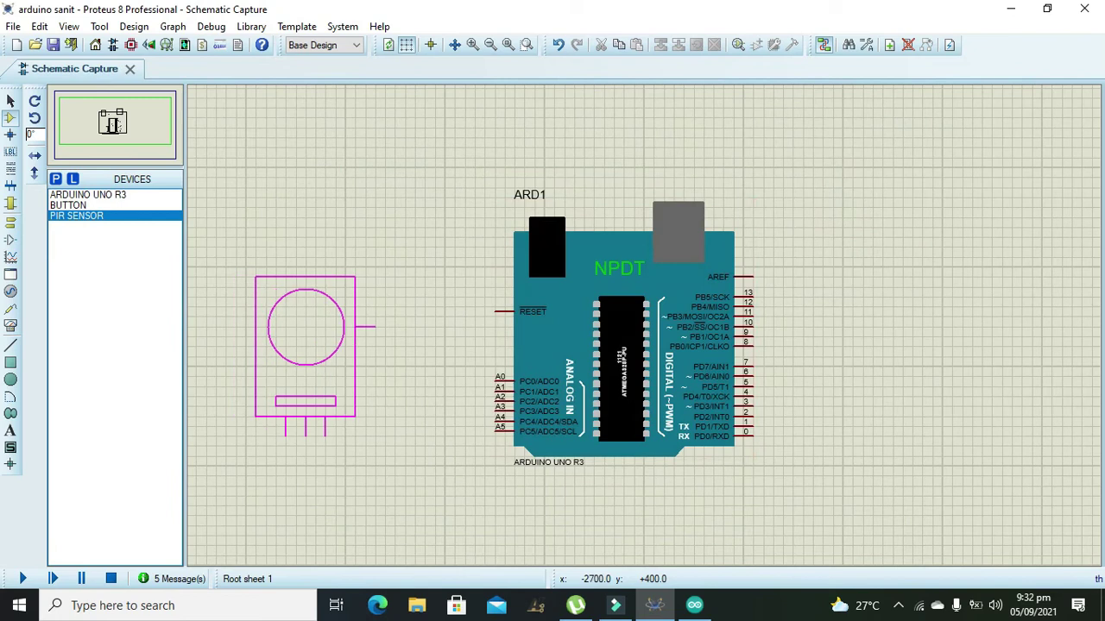
left_click(323, 302)
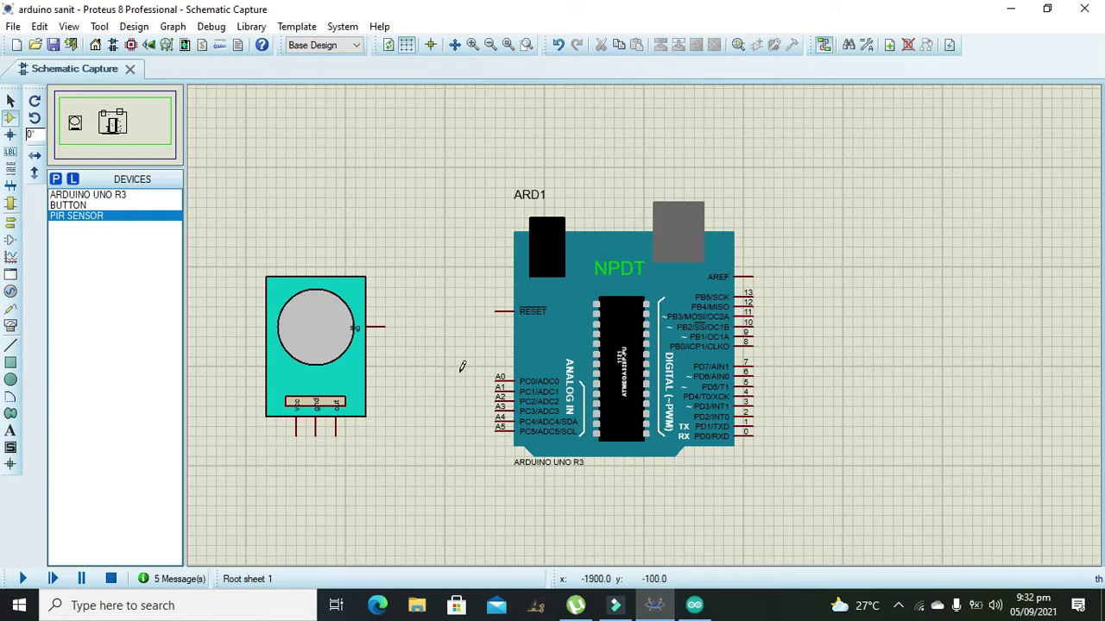
left_click(495, 378)
left_click(386, 326)
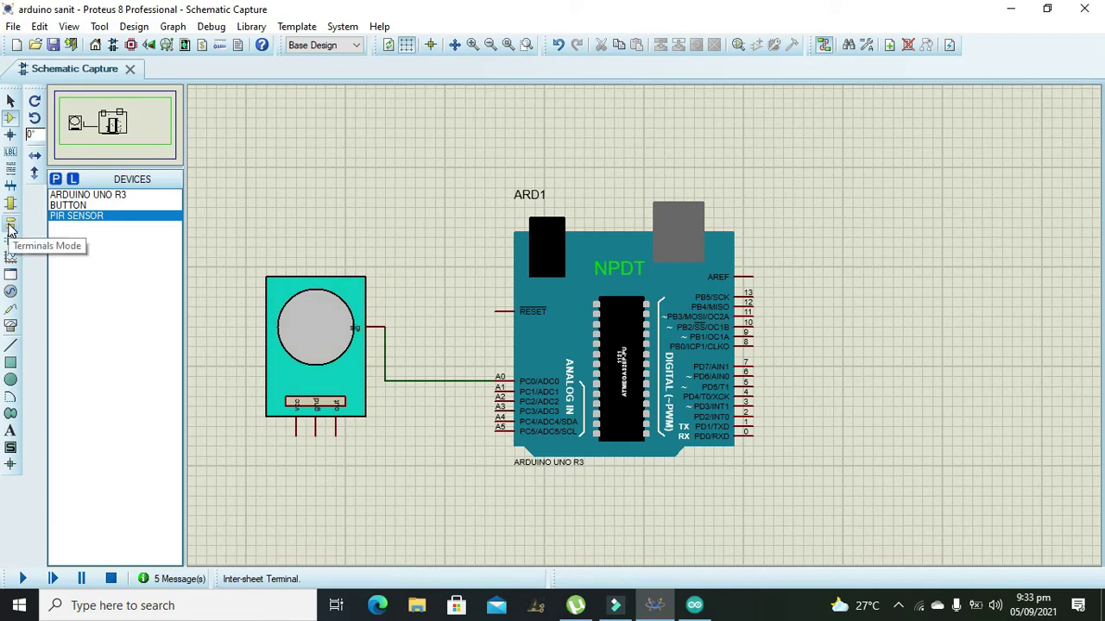
right_click(386, 336)
left_click(440, 381)
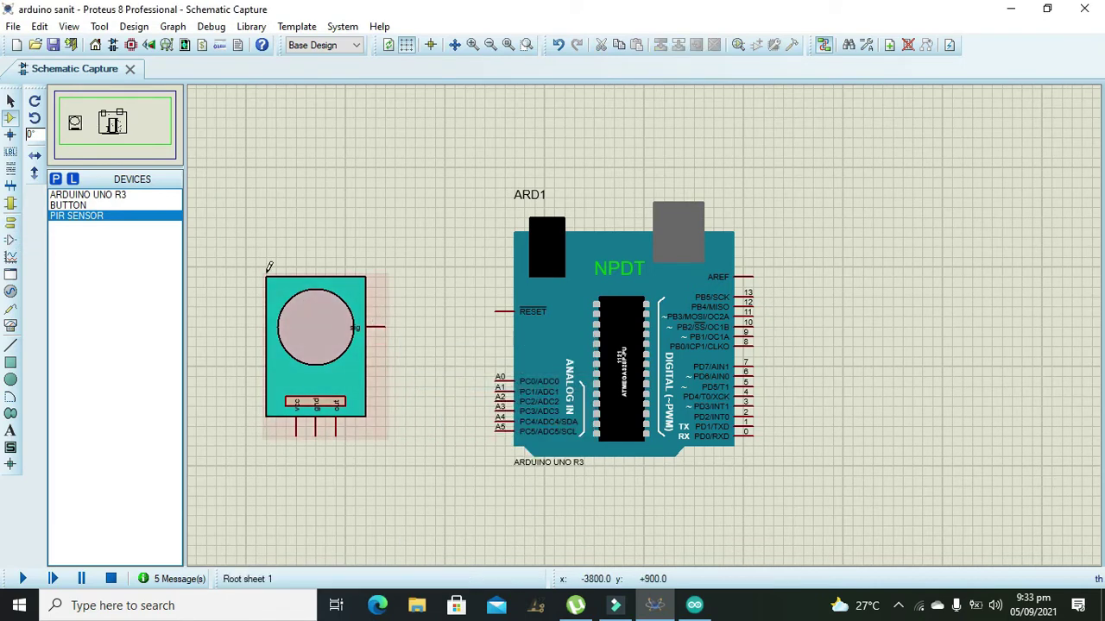
Step: Find the LOGICSTATE device by searching for "logic state" and place it above the PIR sensor
left_click(55, 179)
type("logic st")
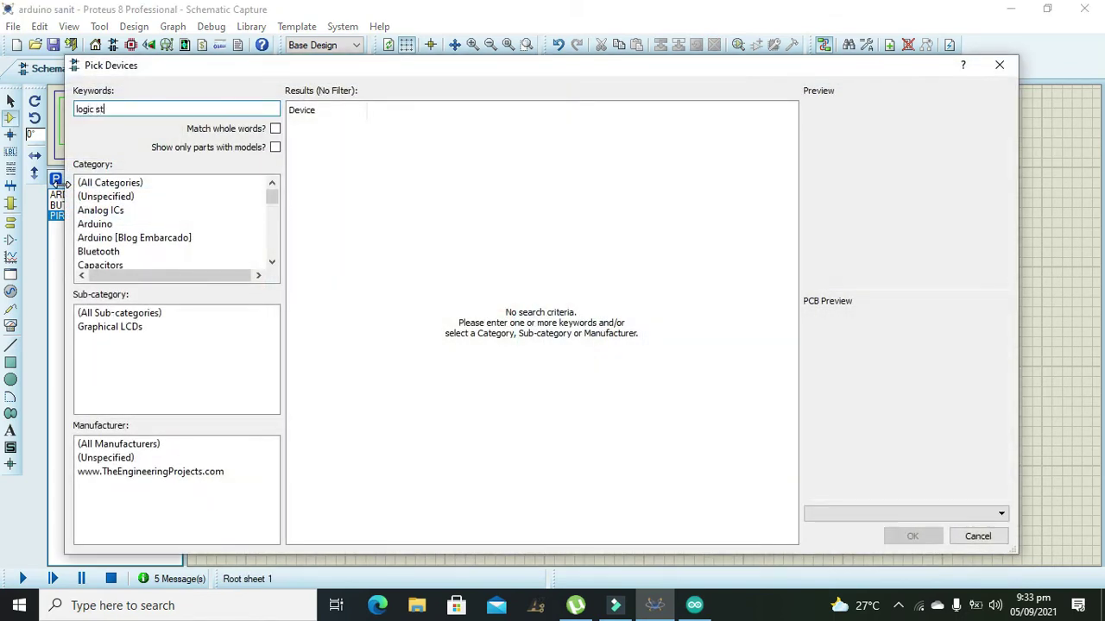
type("ate")
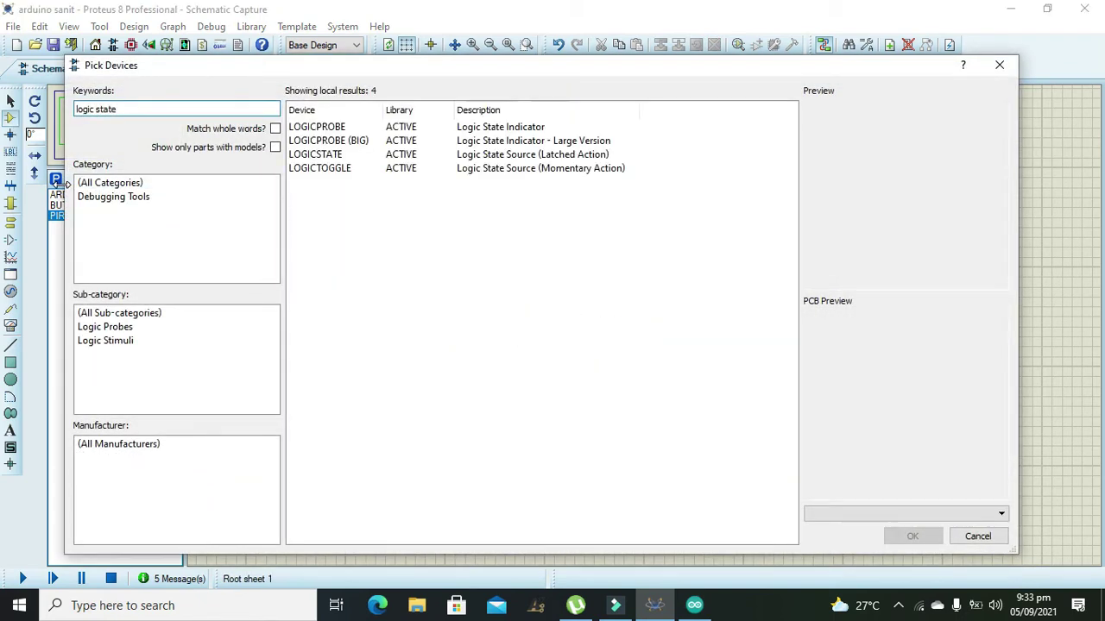
left_click(417, 157)
left_click(913, 536)
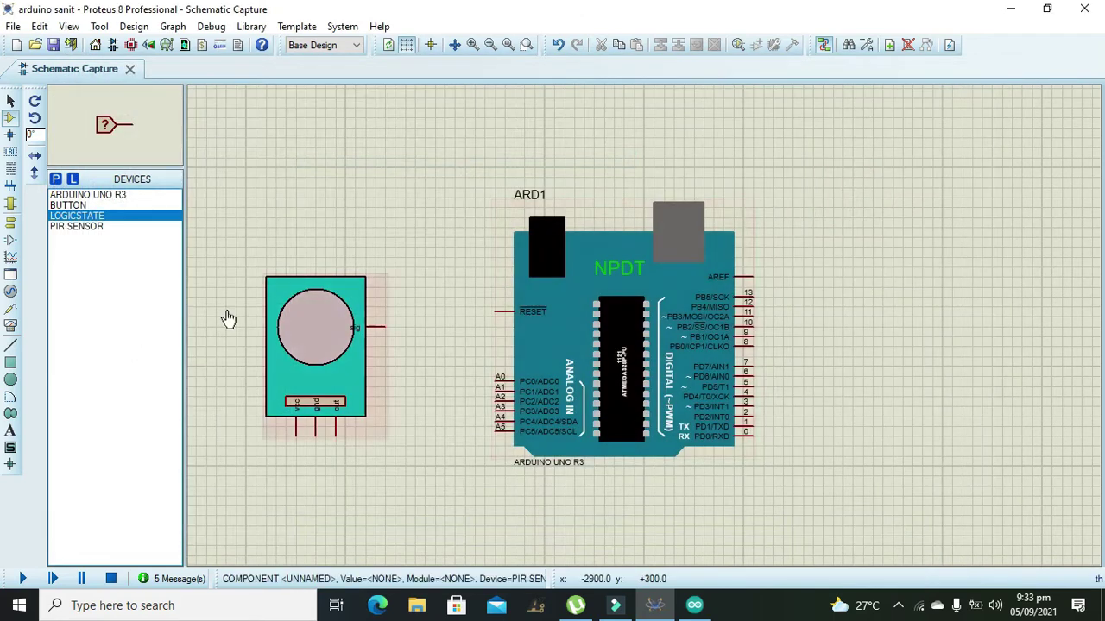
left_click(335, 207)
Step: Wire the logic state to the PIR sensor's sig pin and the sensor's out pin to Arduino pin A0
left_click(335, 207)
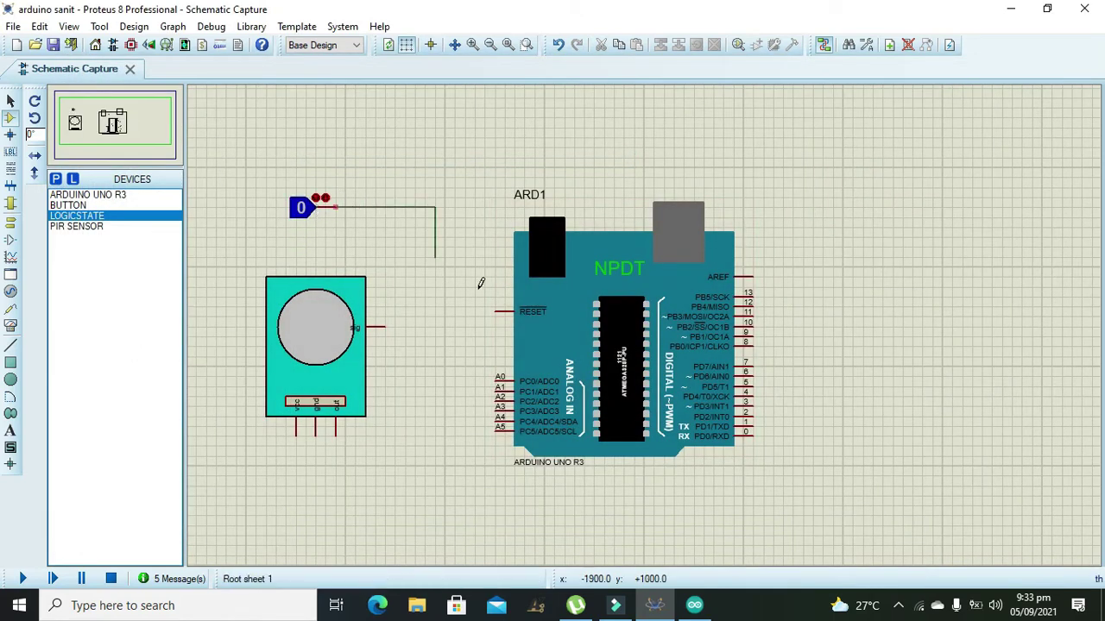
left_click(390, 326)
left_click(335, 435)
left_click(497, 381)
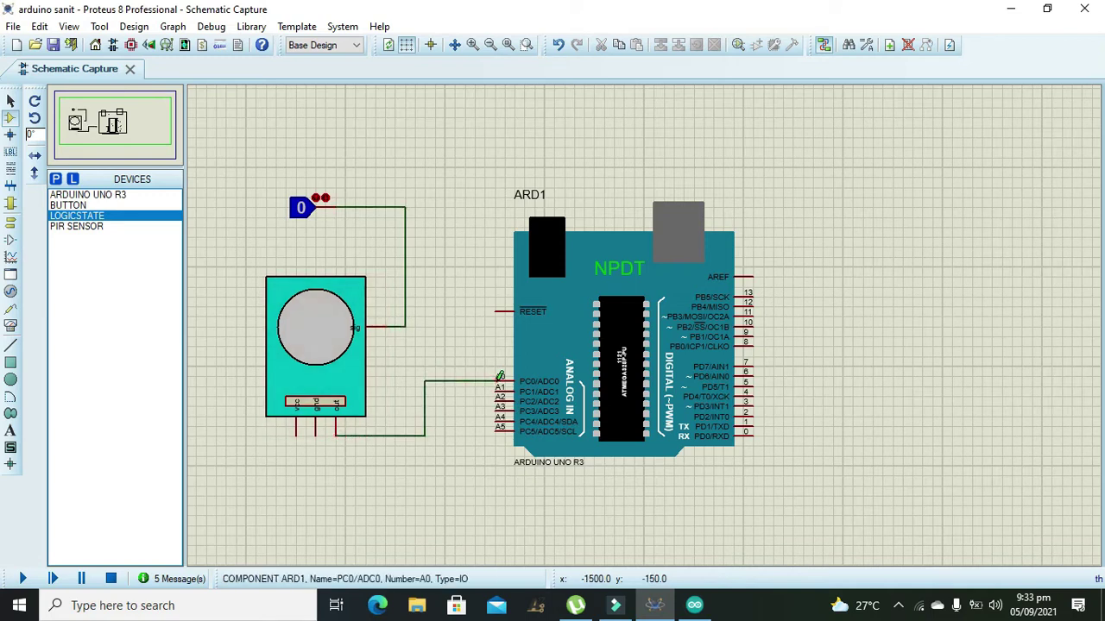
Step: Attach a hierarchy module to the PIR sensor and open its child sheet
double_click(300, 321)
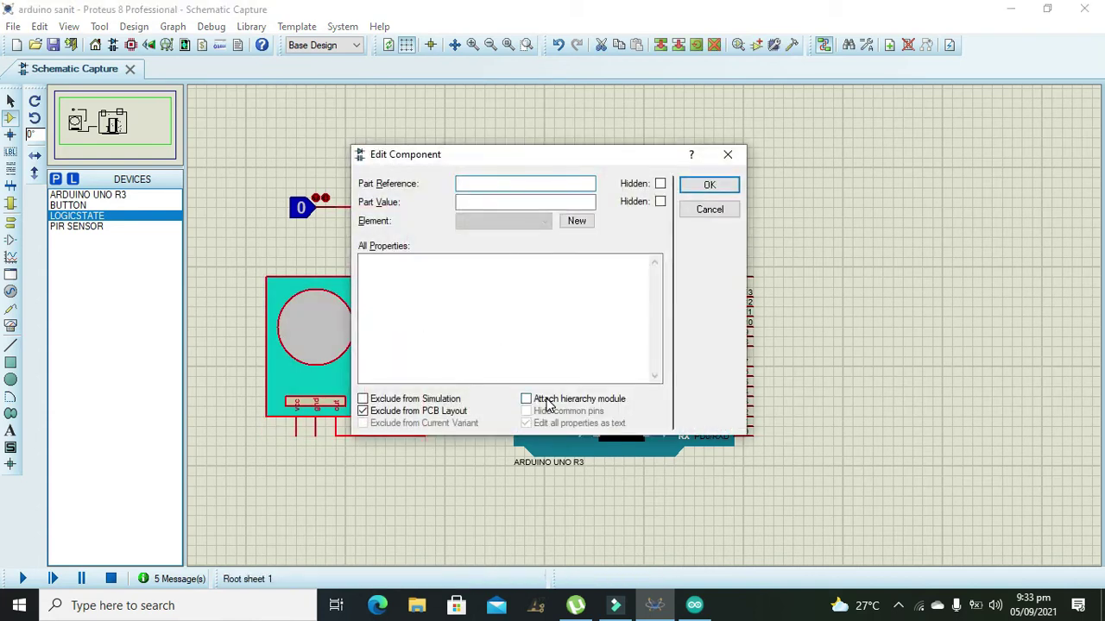
left_click(706, 187)
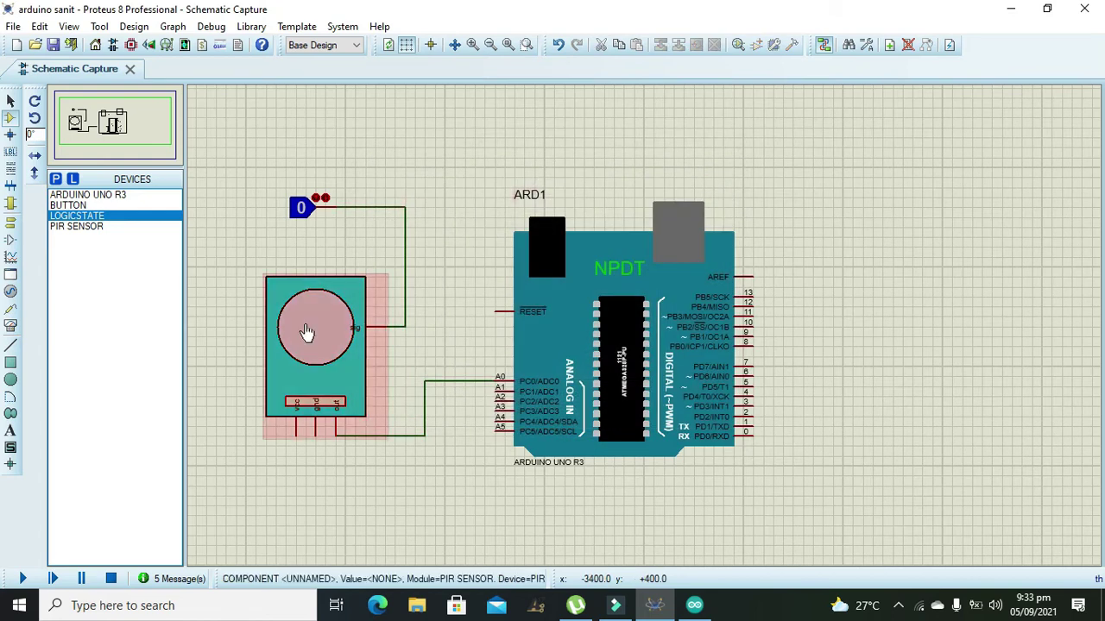
right_click(307, 319)
left_click(360, 352)
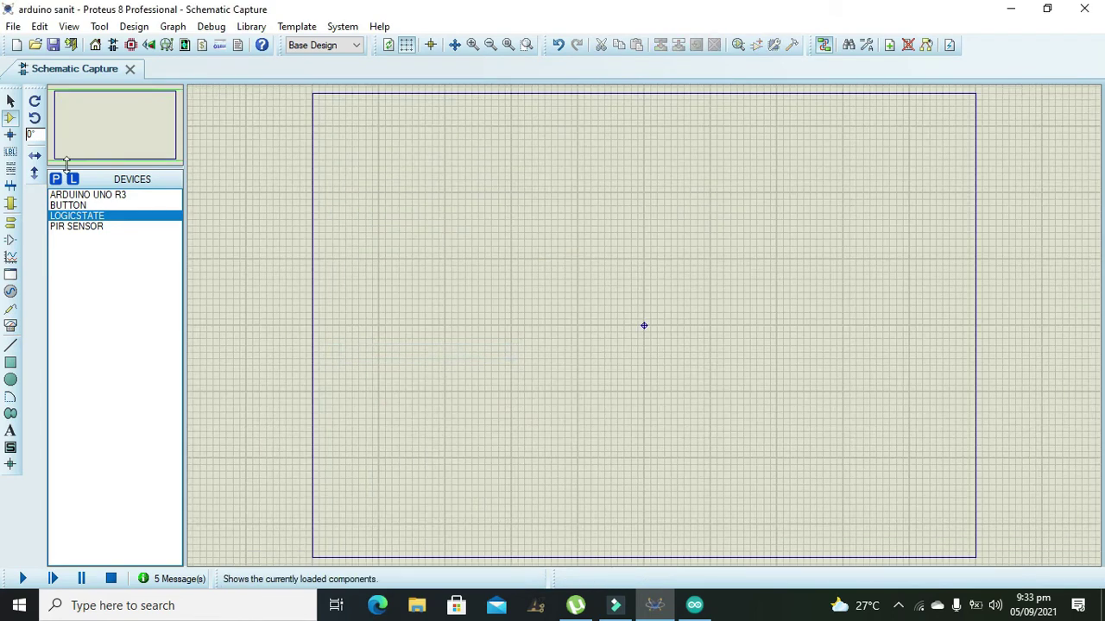
Step: Place an INPUT terminal and an OUTPUT terminal side by side on the child sheet and wire them together
left_click(11, 221)
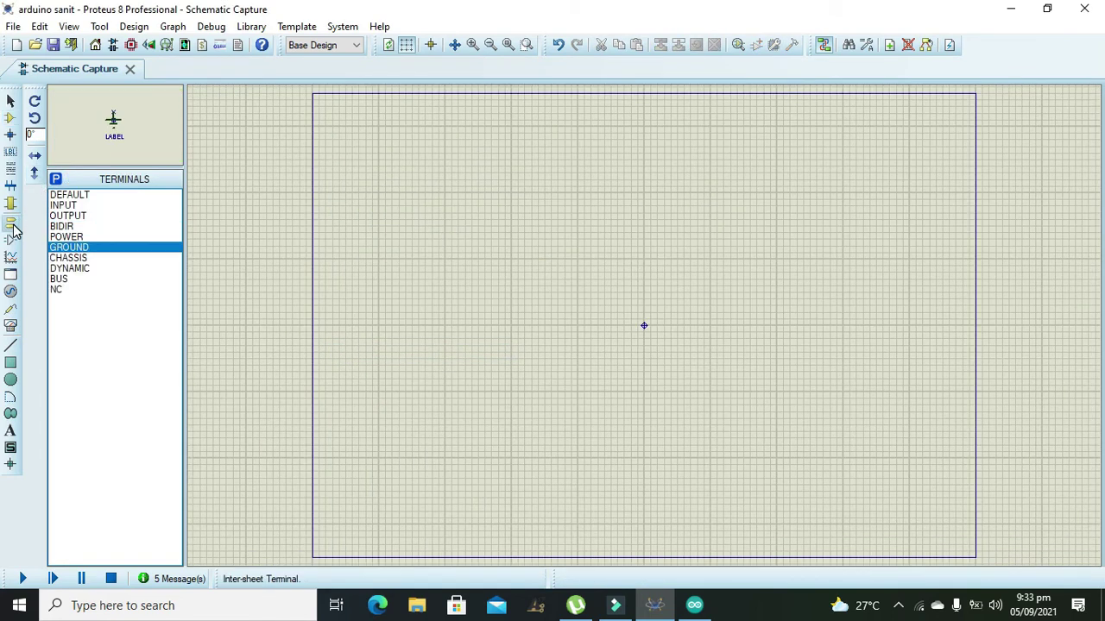
left_click(62, 206)
left_click(504, 332)
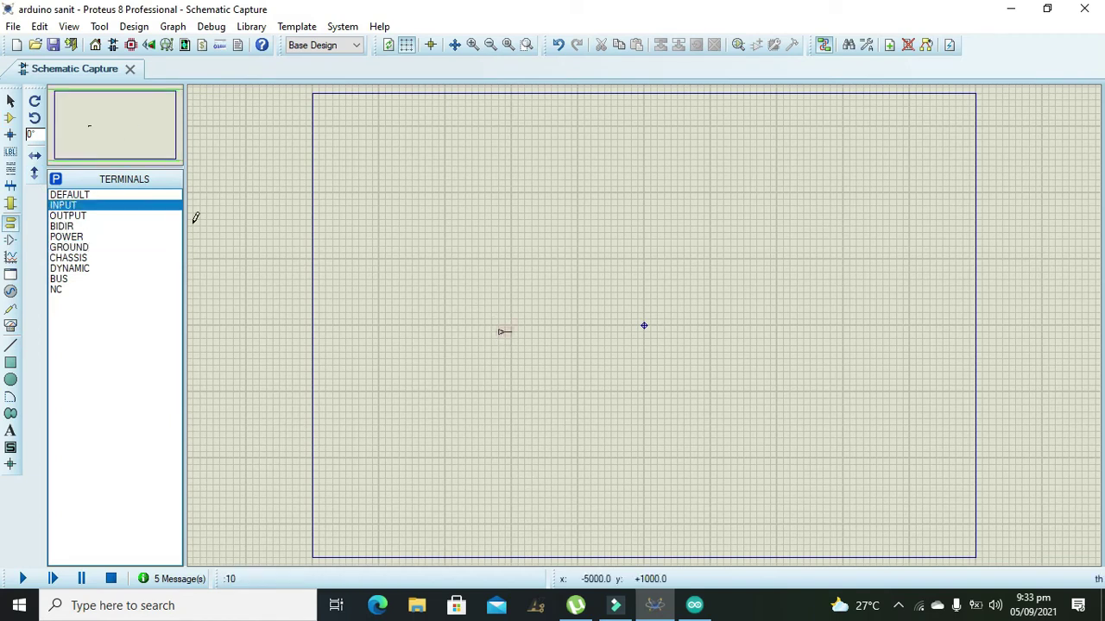
left_click(82, 217)
left_click(557, 331)
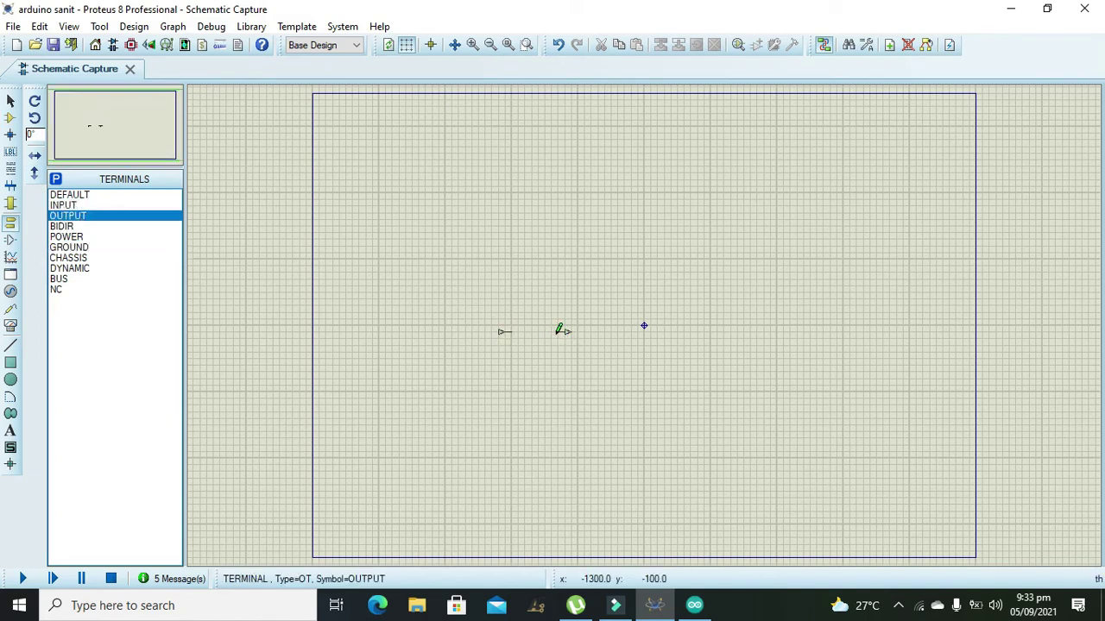
Step: Label the input terminal "sig" and the output terminal "out", and return to the parent sheet
double_click(506, 337)
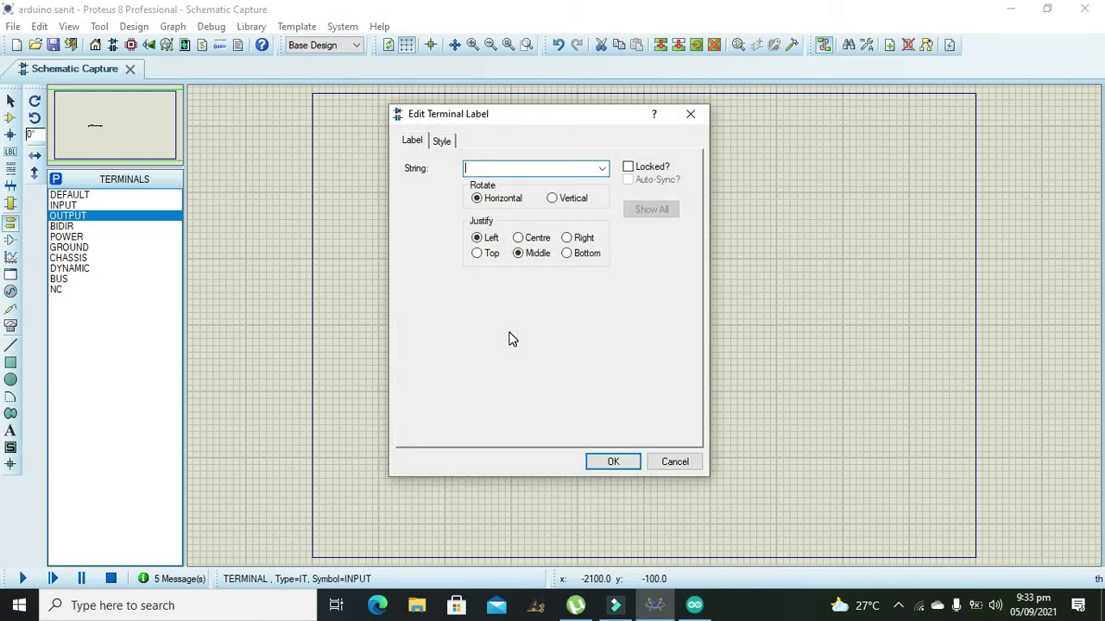
type("sig")
key("Return")
left_click(505, 332)
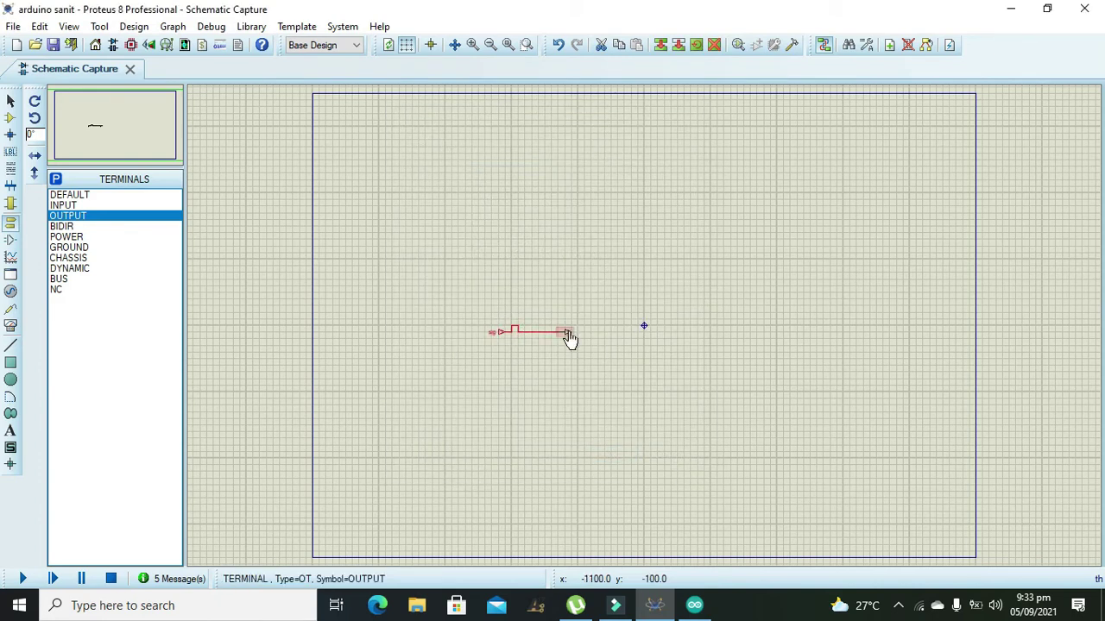
type("out")
key("Return")
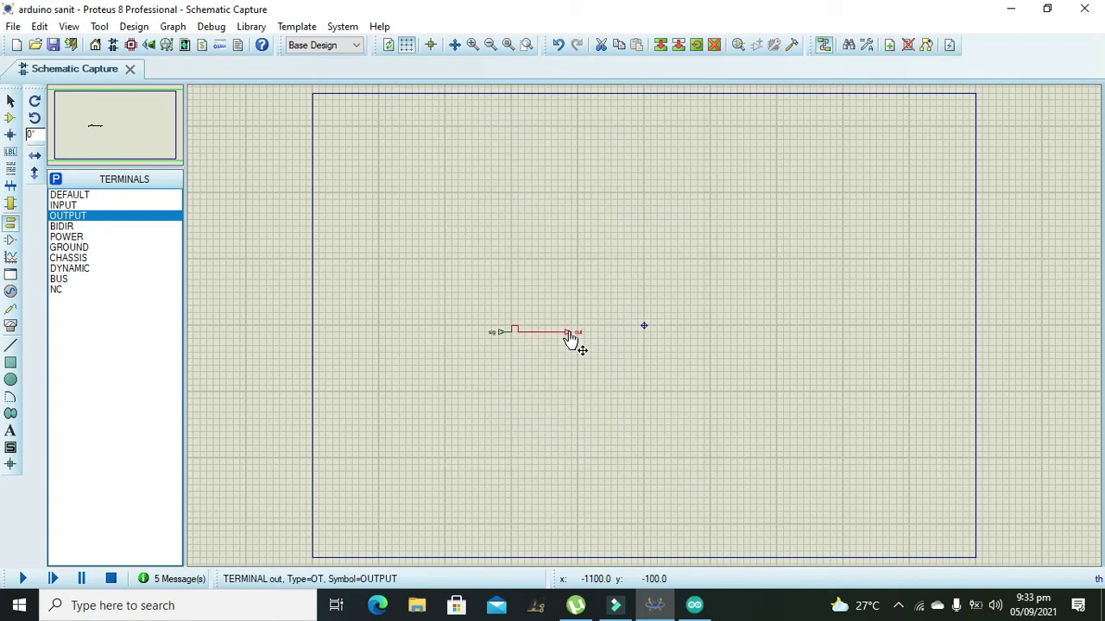
right_click(494, 300)
left_click(554, 433)
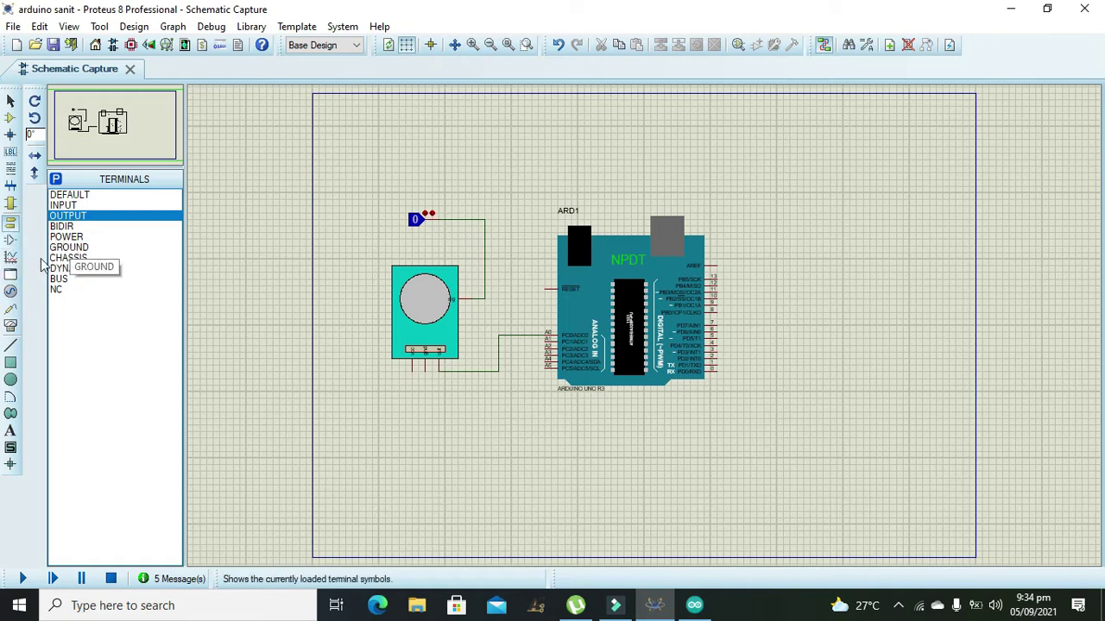
Step: Place a DC voltmeter below the PIR sensor's output wire and connect its positive pin to that wire
left_click(11, 326)
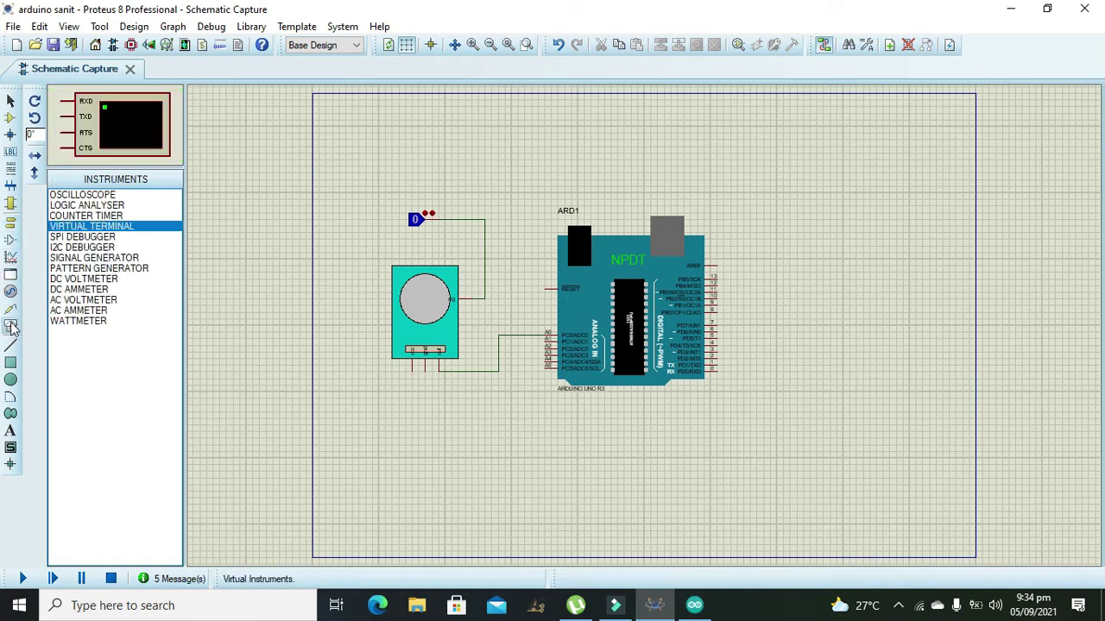
left_click(84, 280)
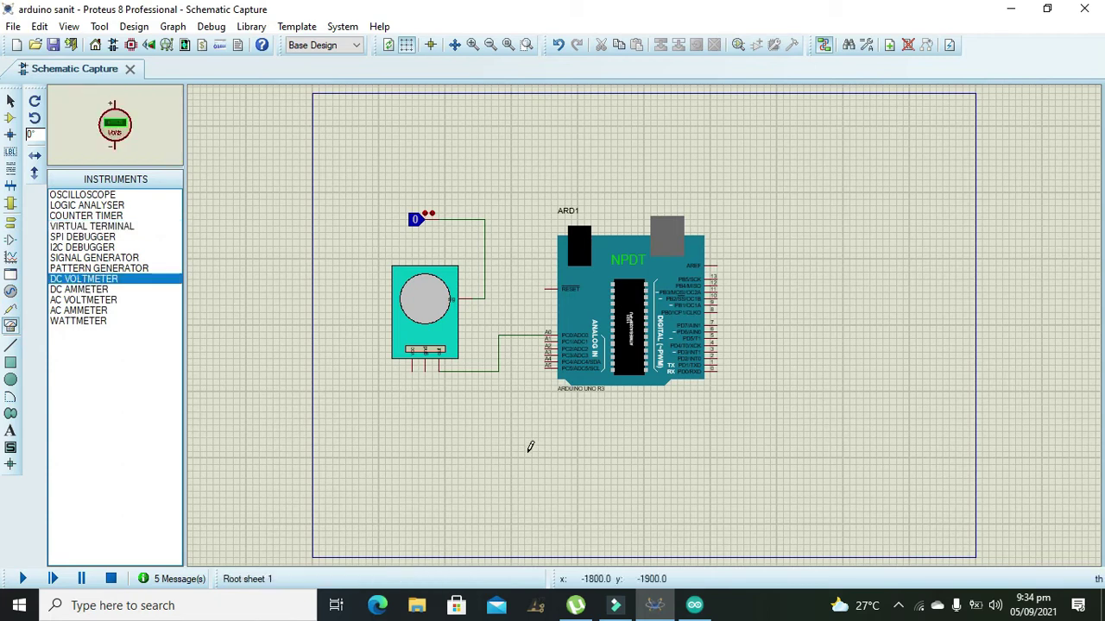
left_click(506, 427)
left_click(492, 436)
left_click(490, 414)
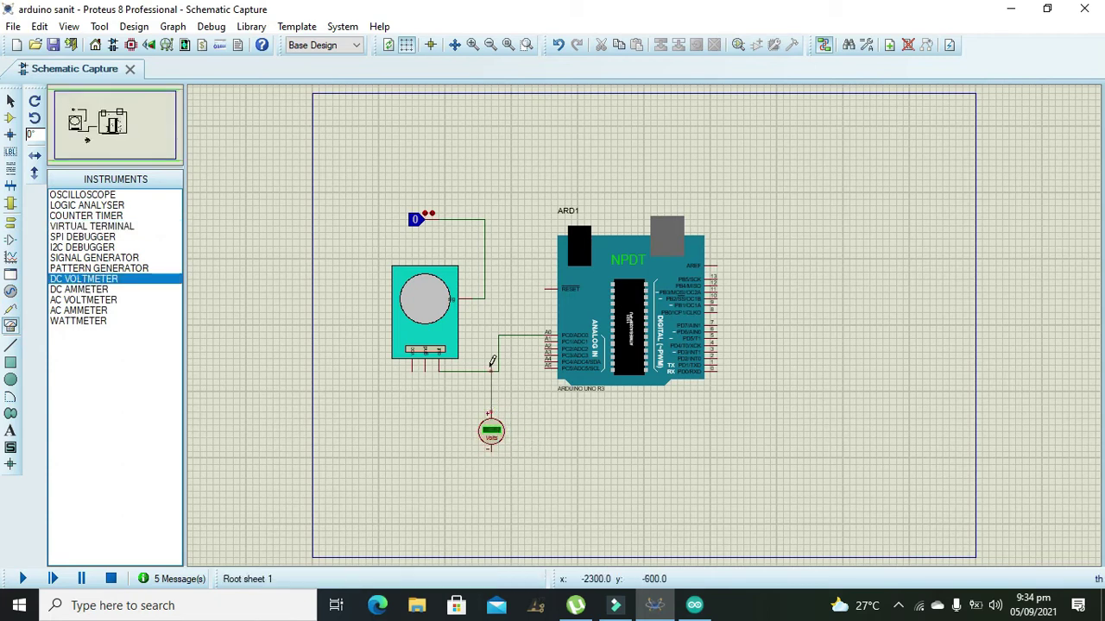
left_click(491, 372)
Step: Connect a GROUND terminal to the voltmeter's negative pin and run the simulation
left_click(11, 222)
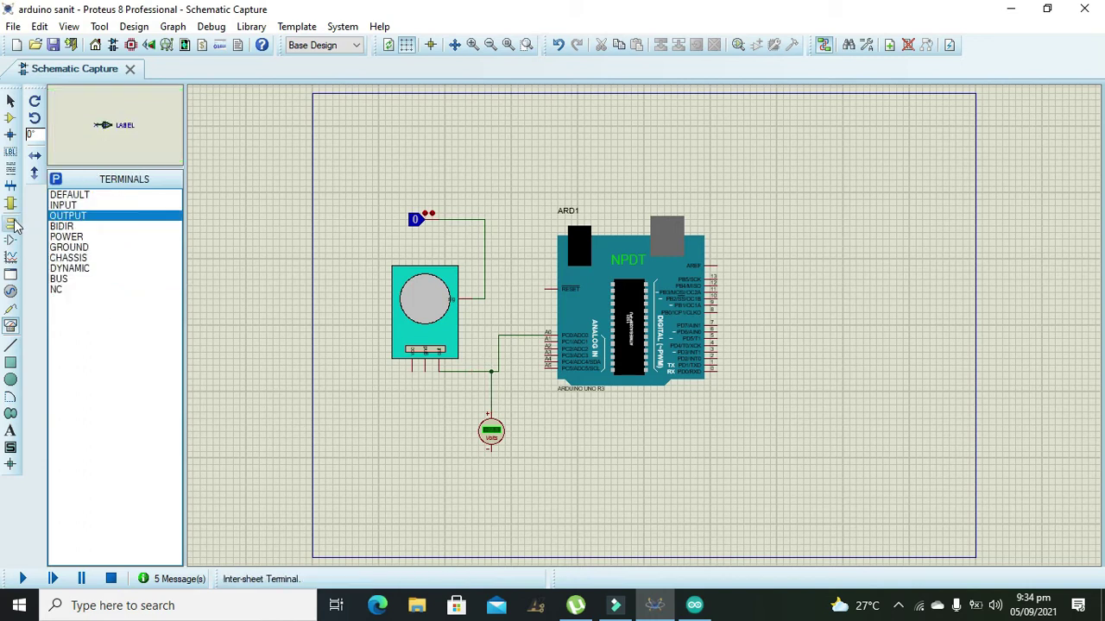
left_click(69, 249)
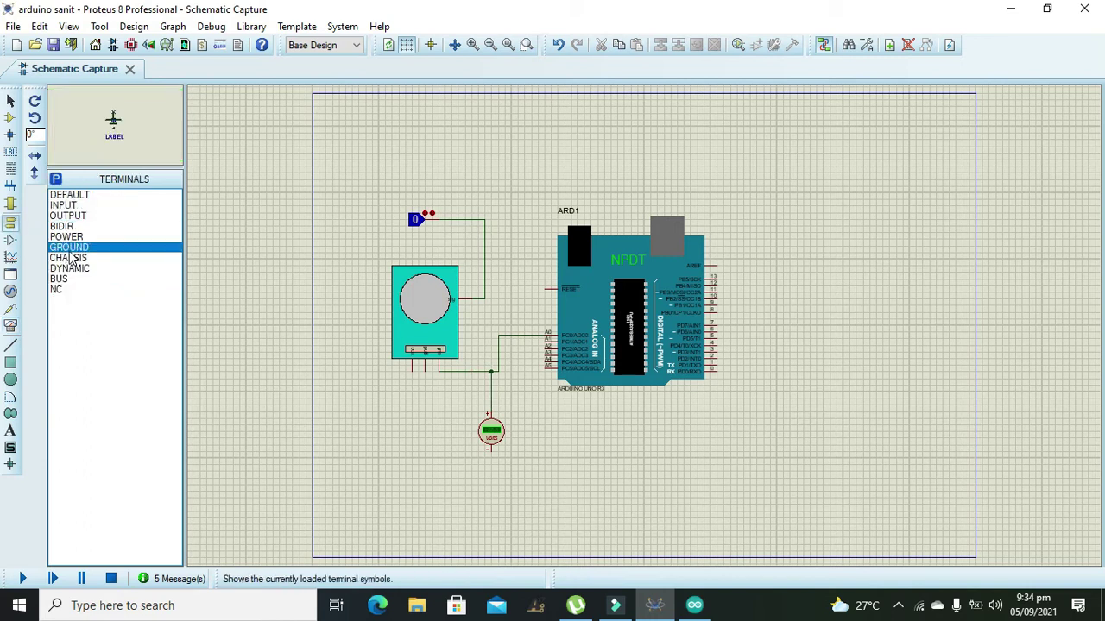
left_click(485, 475)
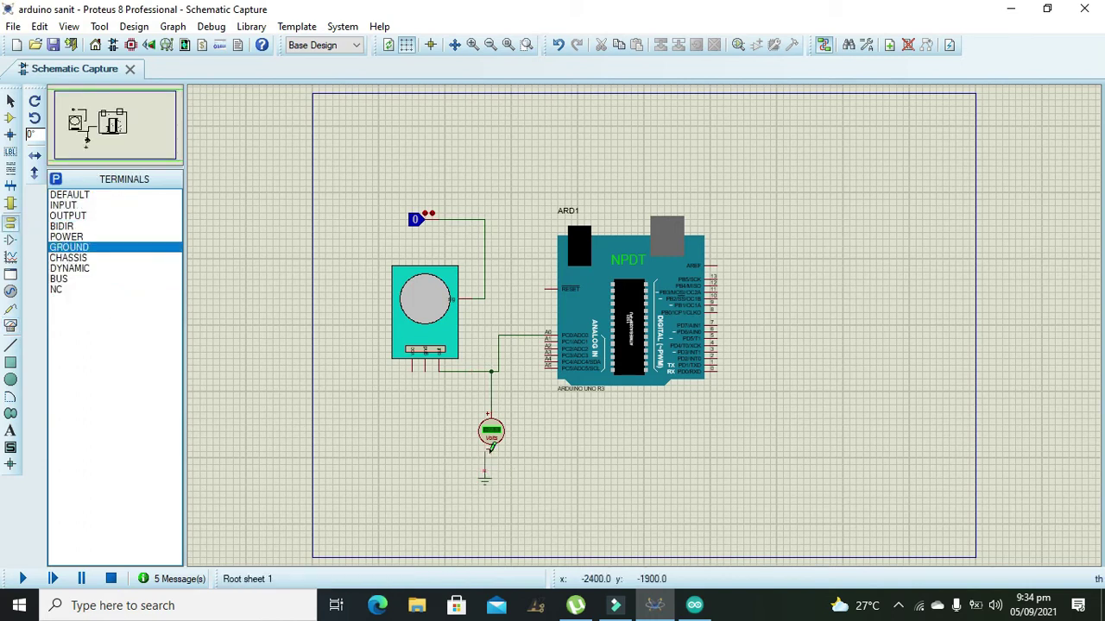
left_click(22, 580)
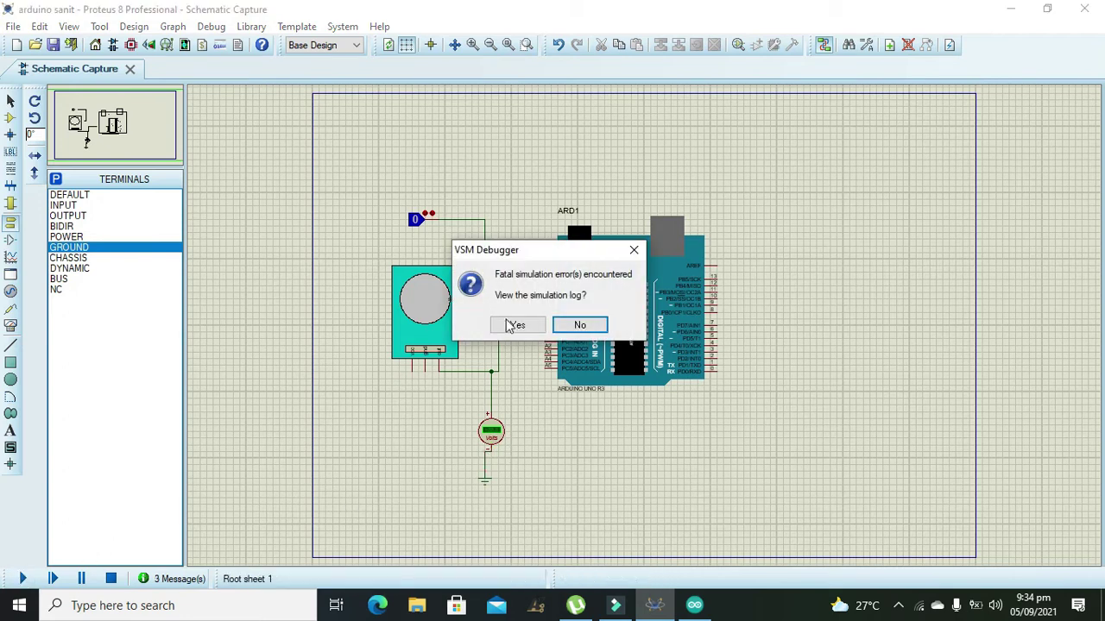
Step: View the simulation error log and return to the schematic
left_click(512, 326)
left_click(97, 74)
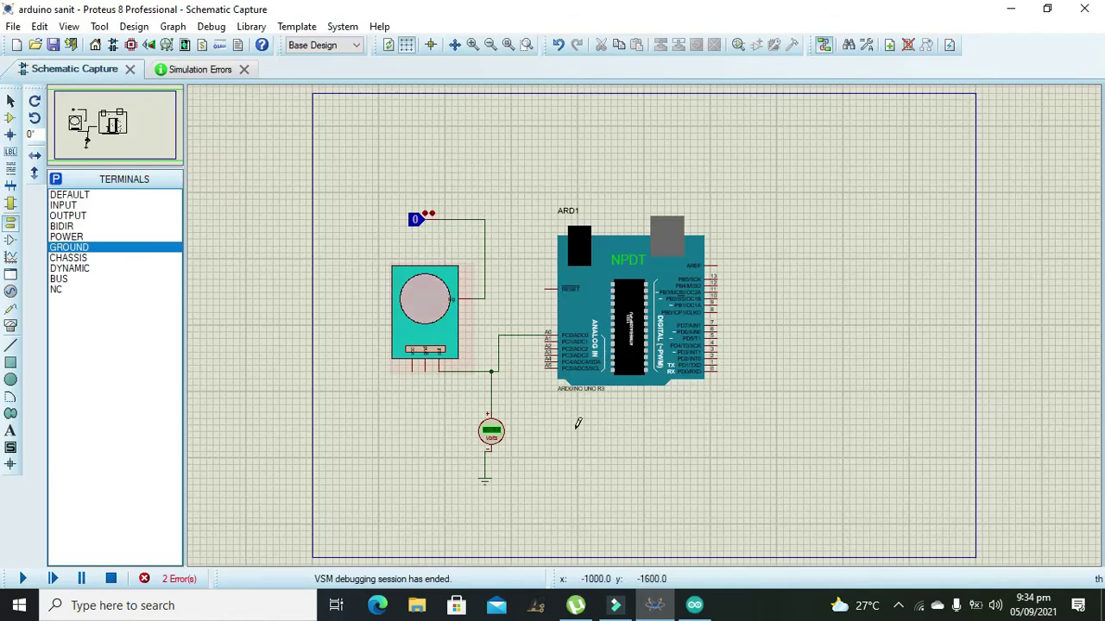
Step: Delete the Arduino Uno board, run the simulation on the PIR sensor circuit alone, and stop it
right_click(630, 315)
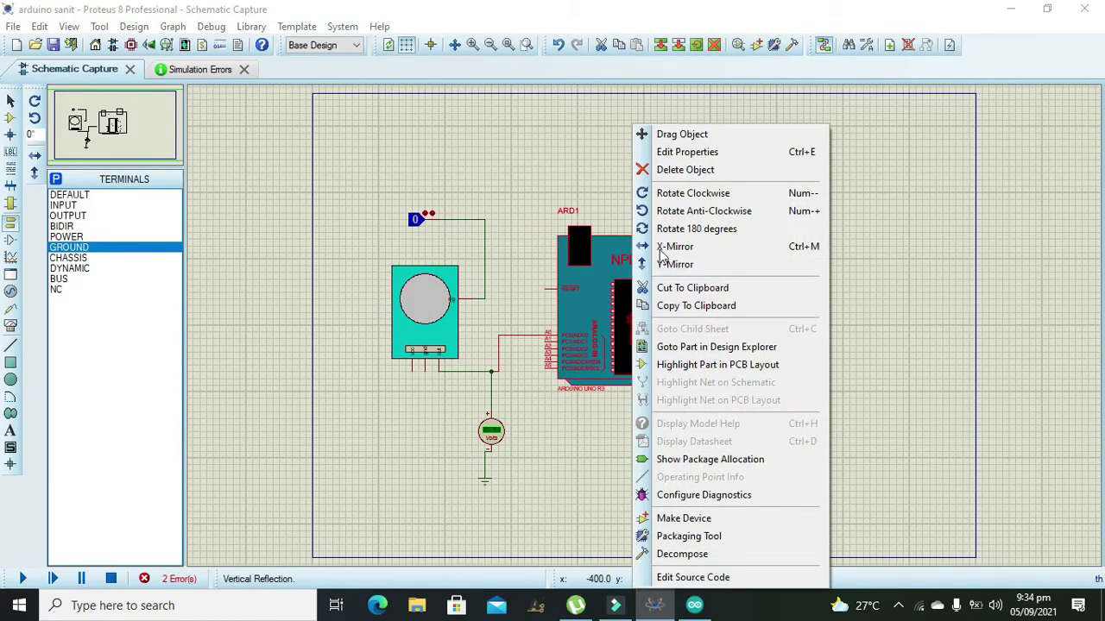
left_click(675, 170)
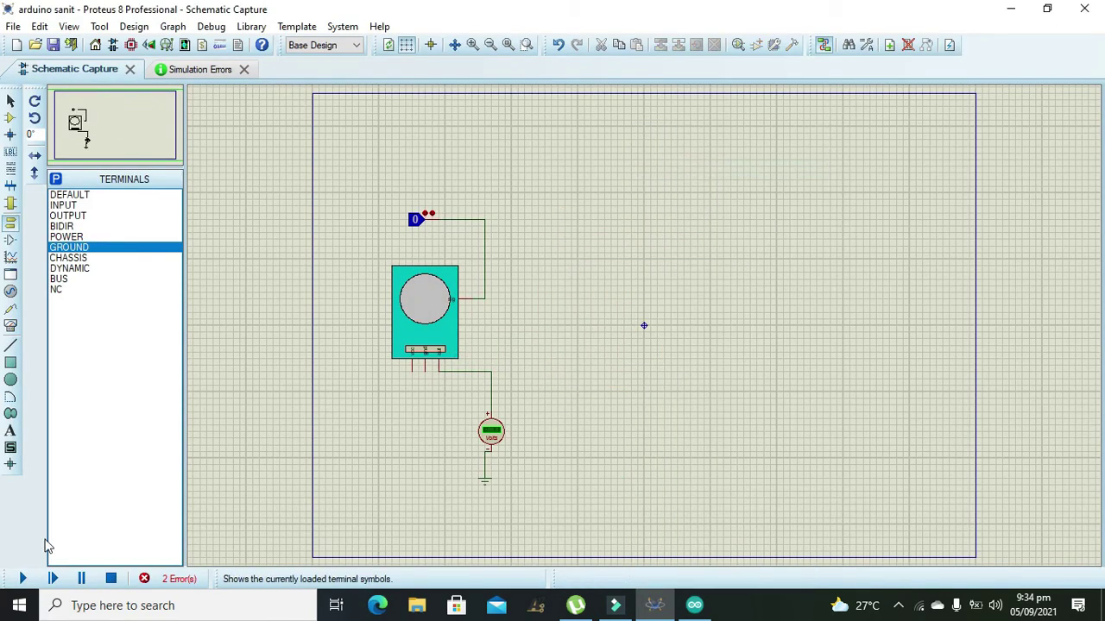
left_click(23, 575)
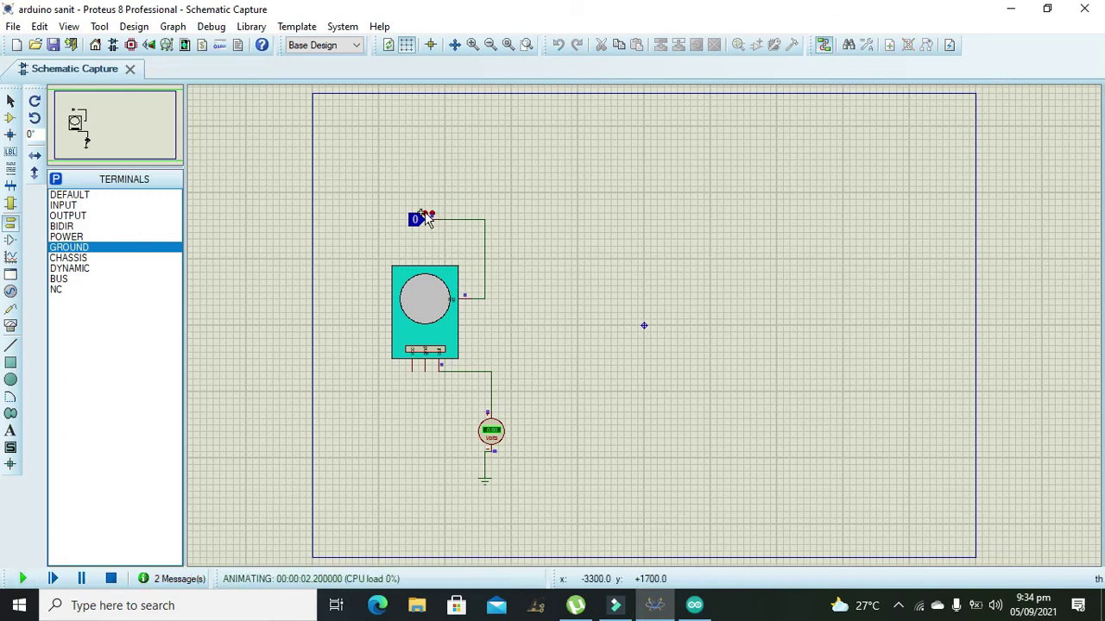
left_click(110, 579)
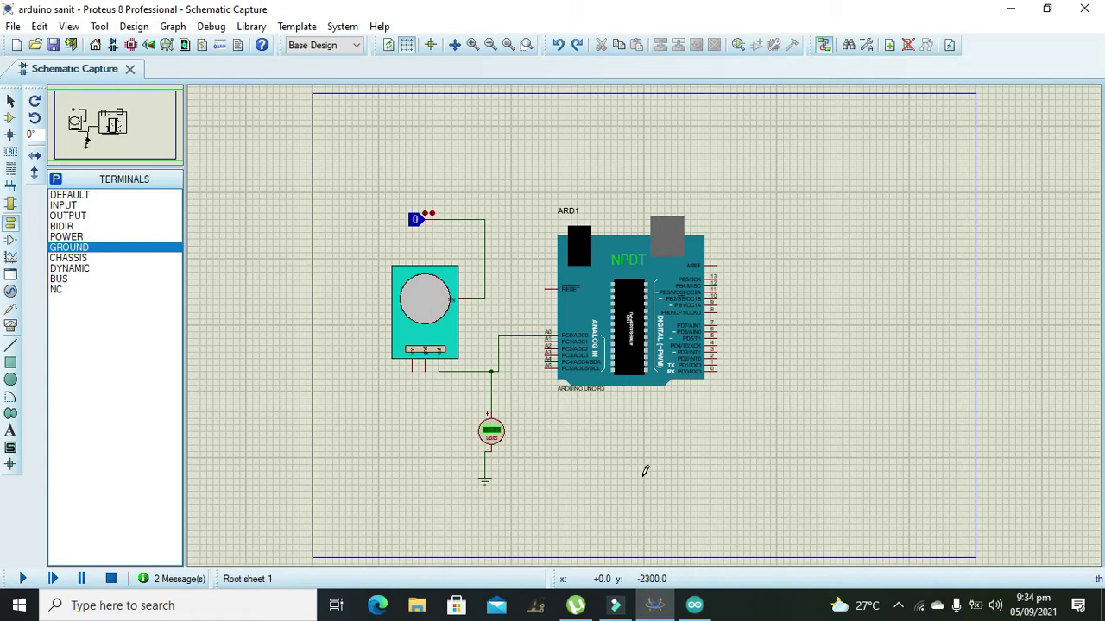
Step: Switch to the Arduino IDE, review the sketch_sep05a code, and compile it
mouse_move(695, 605)
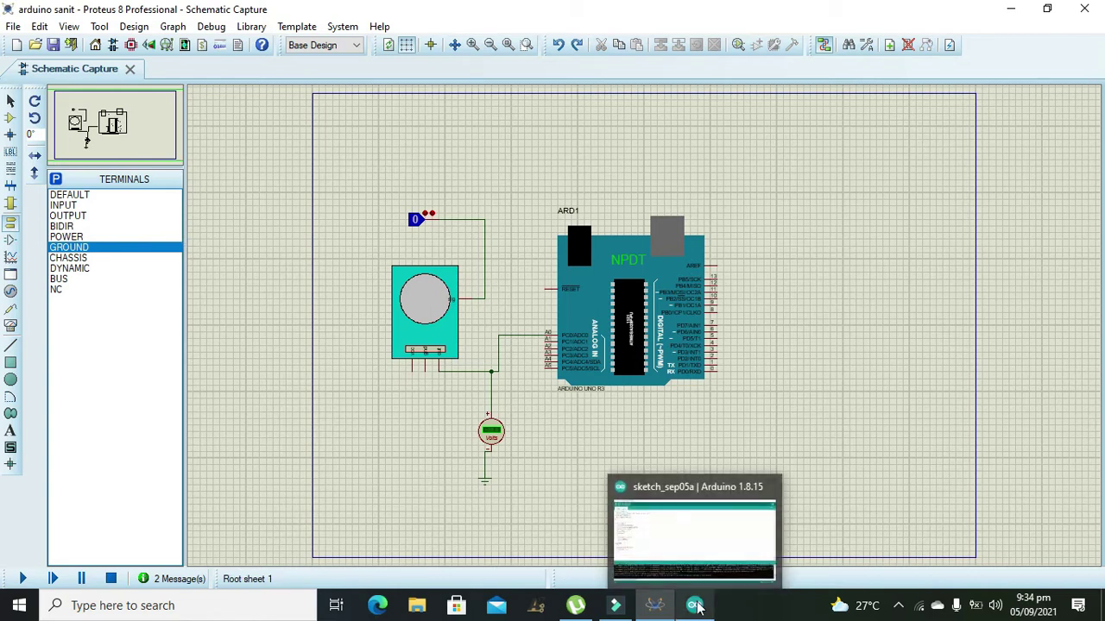
left_click(679, 537)
mouse_move(35, 404)
left_mouse_down()
mouse_move(22, 400)
mouse_move(7, 96)
left_mouse_up()
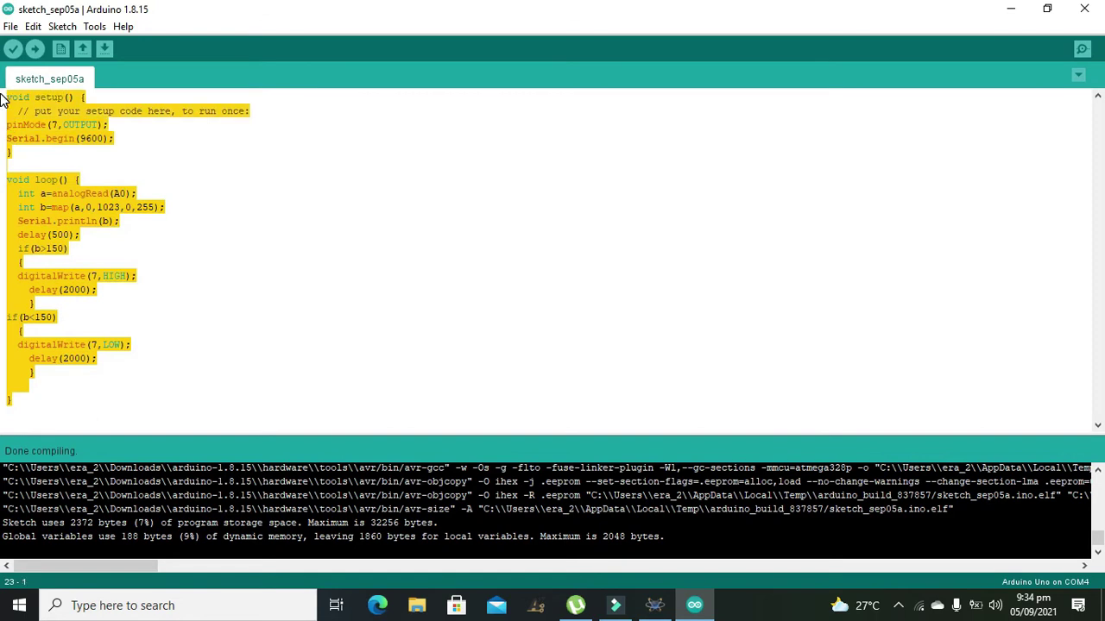
left_click(170, 211)
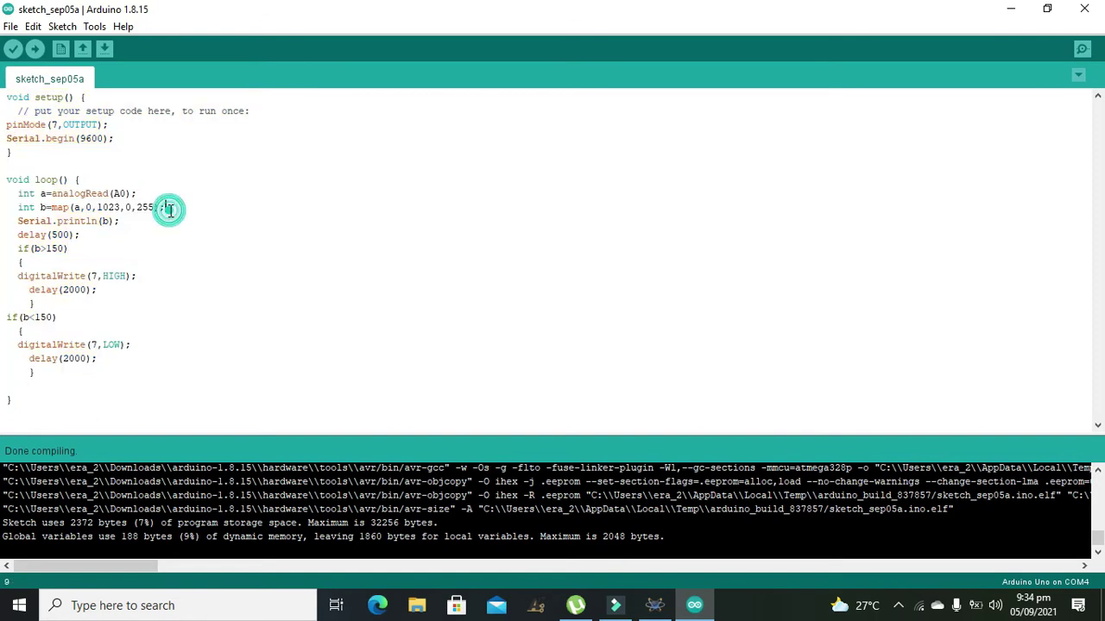
left_click(13, 50)
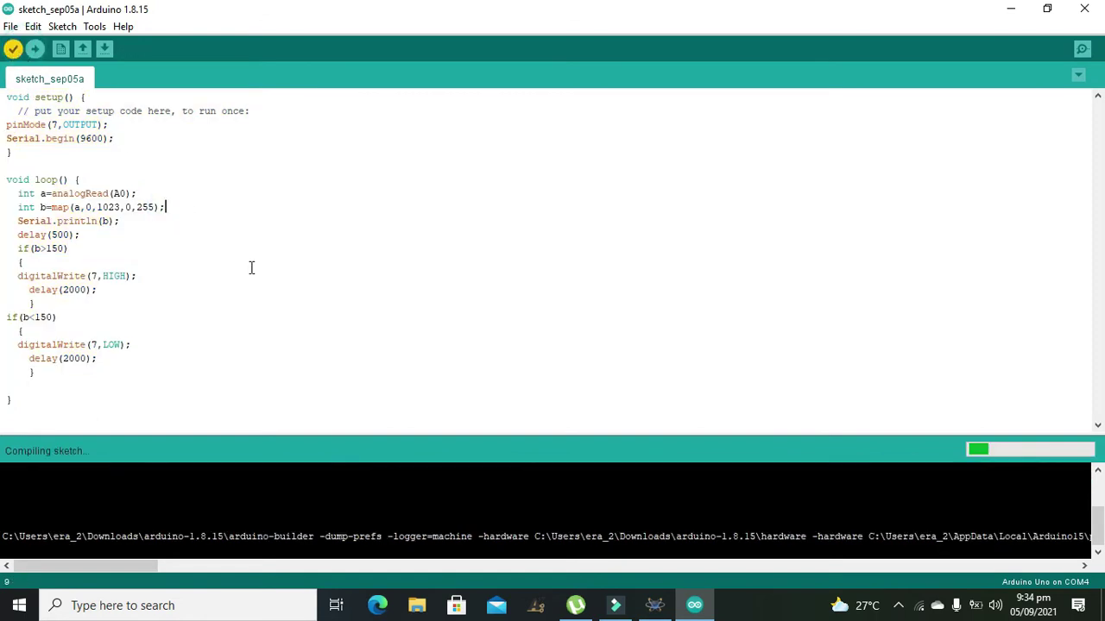
Step: Enlarge the compiler output area and copy the full path of sketch_sep05a.ino.hex from it
left_click_drag(352, 431, 347, 409)
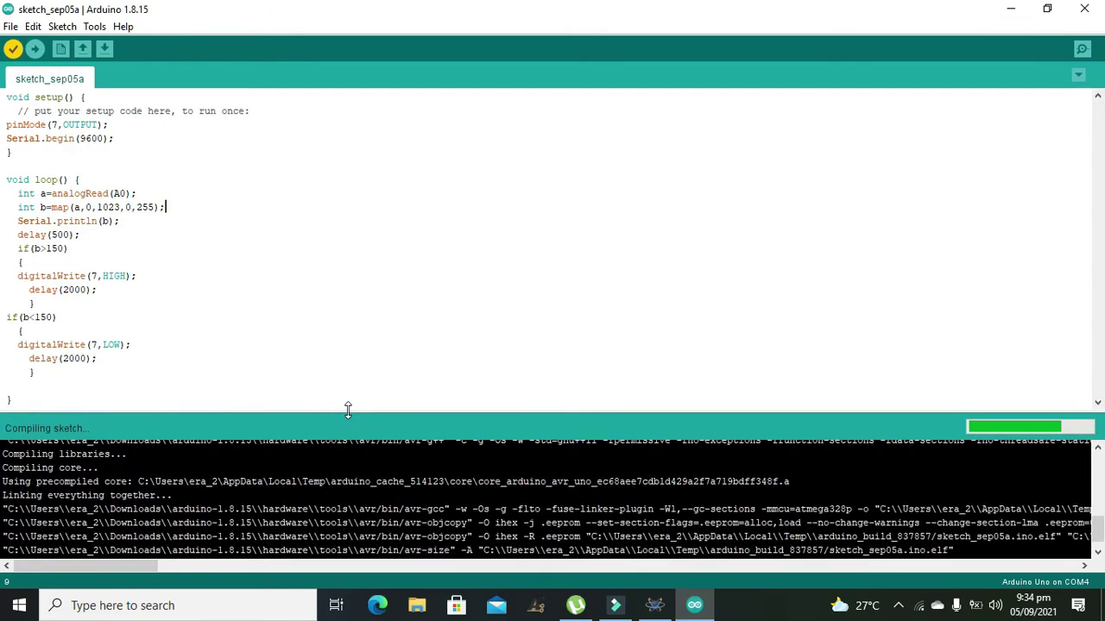
left_click_drag(141, 568, 255, 579)
left_click_drag(632, 495, 222, 514)
left_click(231, 511)
left_click_drag(141, 565, 202, 567)
left_click_drag(902, 496, 462, 496)
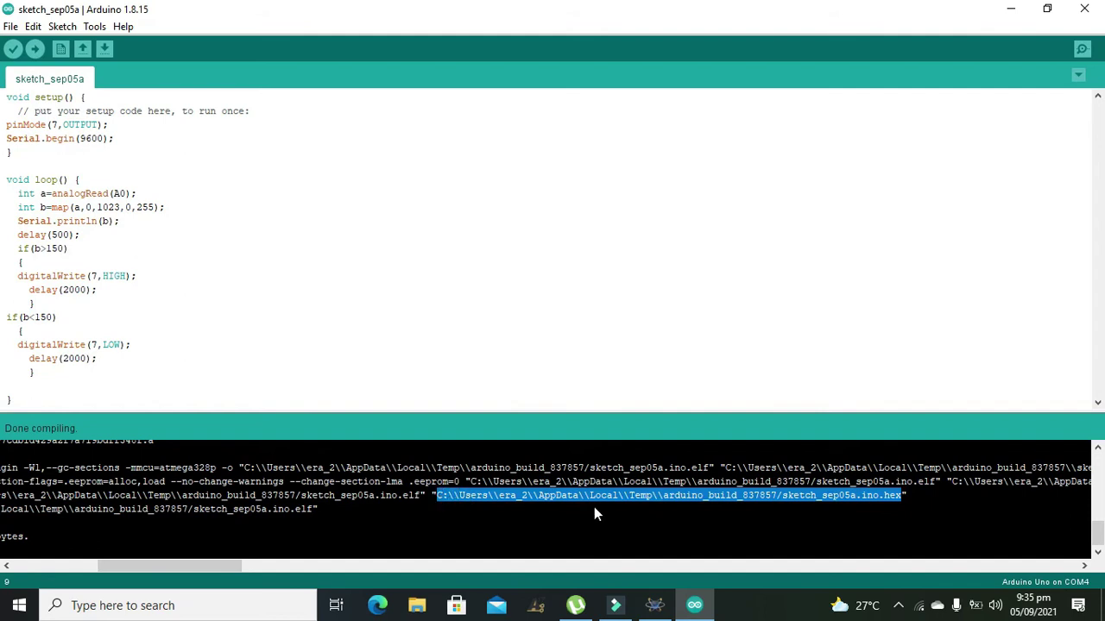
Step: Return to Proteus and set the Arduino Uno's program file to the copied sketch_sep05a.ino.hex path
left_click(655, 605)
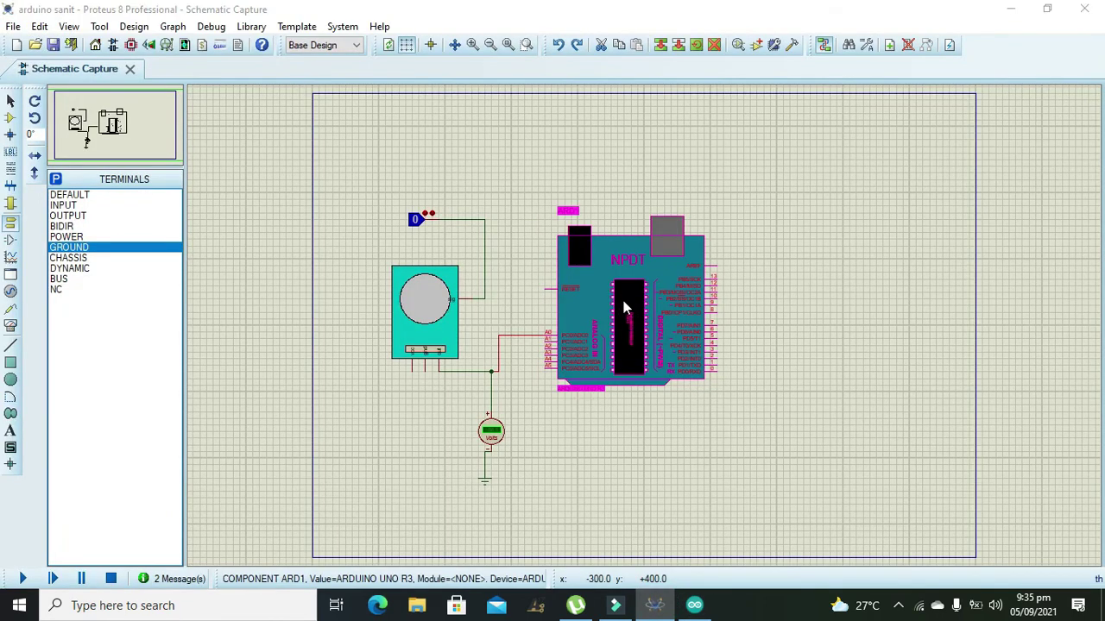
double_click(624, 302)
left_click(549, 160)
key("ctrl+v")
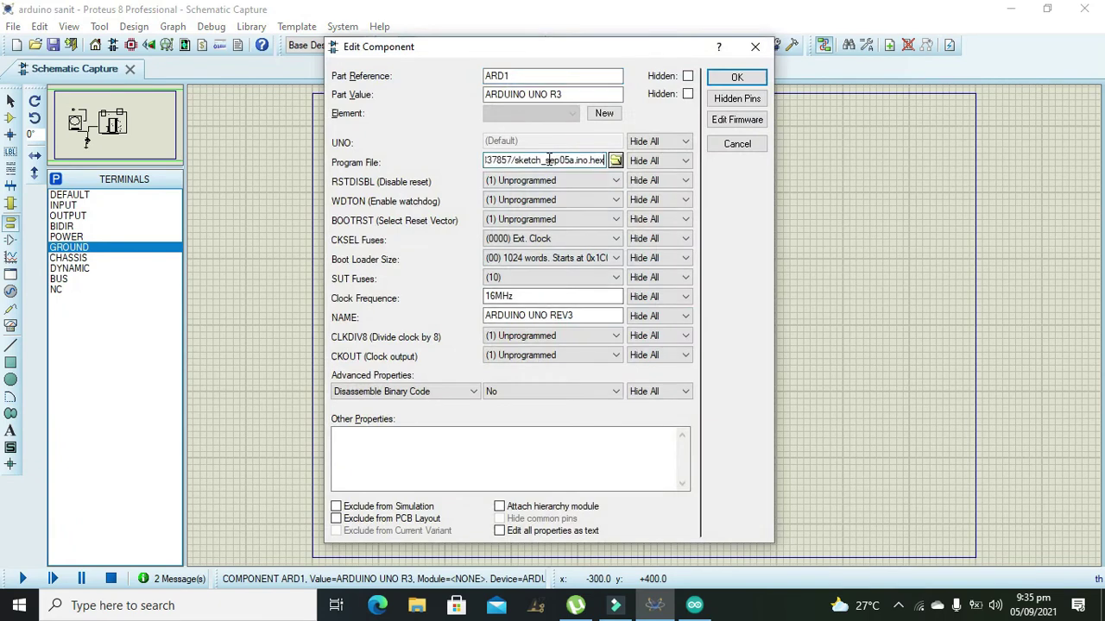
left_click(736, 78)
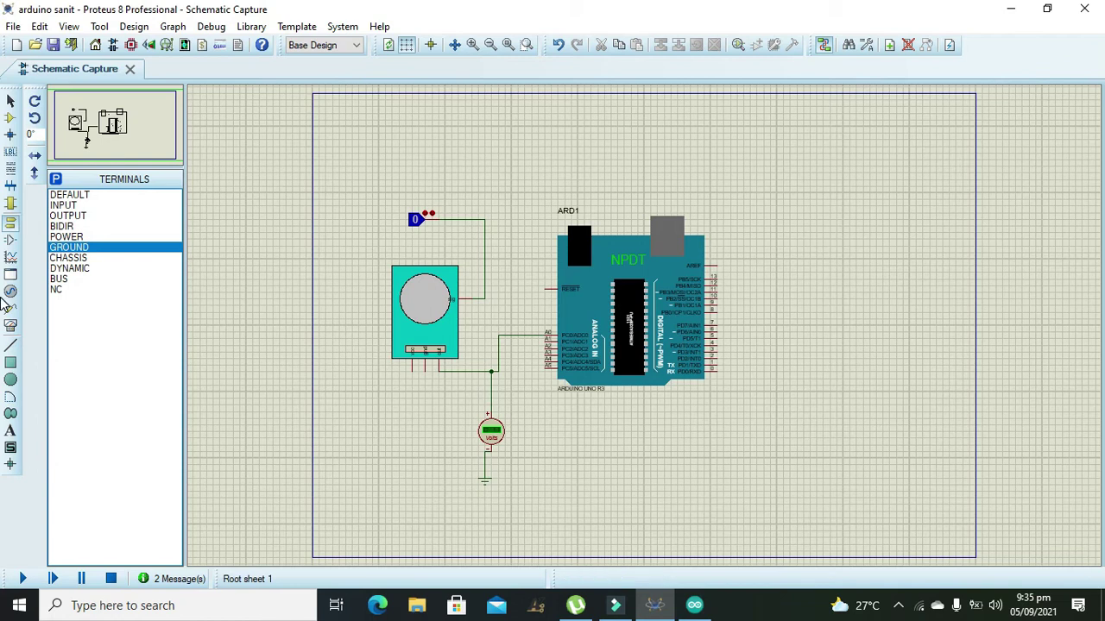
Step: Place a second DC voltmeter beside the Arduino and wire its positive pin to digital pin 7
left_click(11, 327)
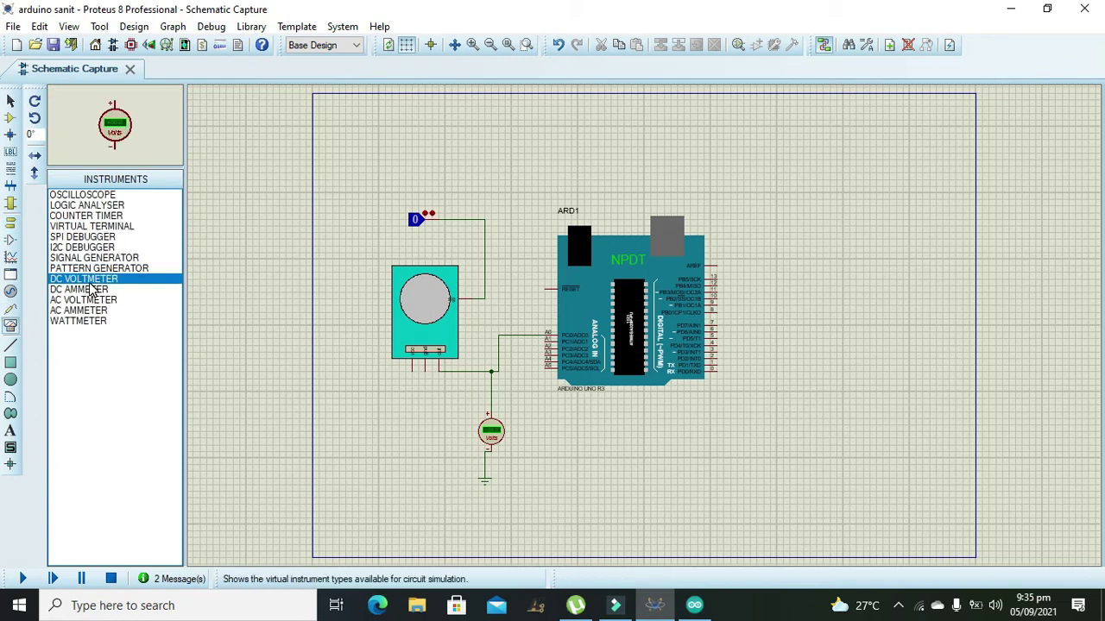
left_click(764, 401)
left_click(764, 401)
left_click(763, 387)
left_click(722, 324)
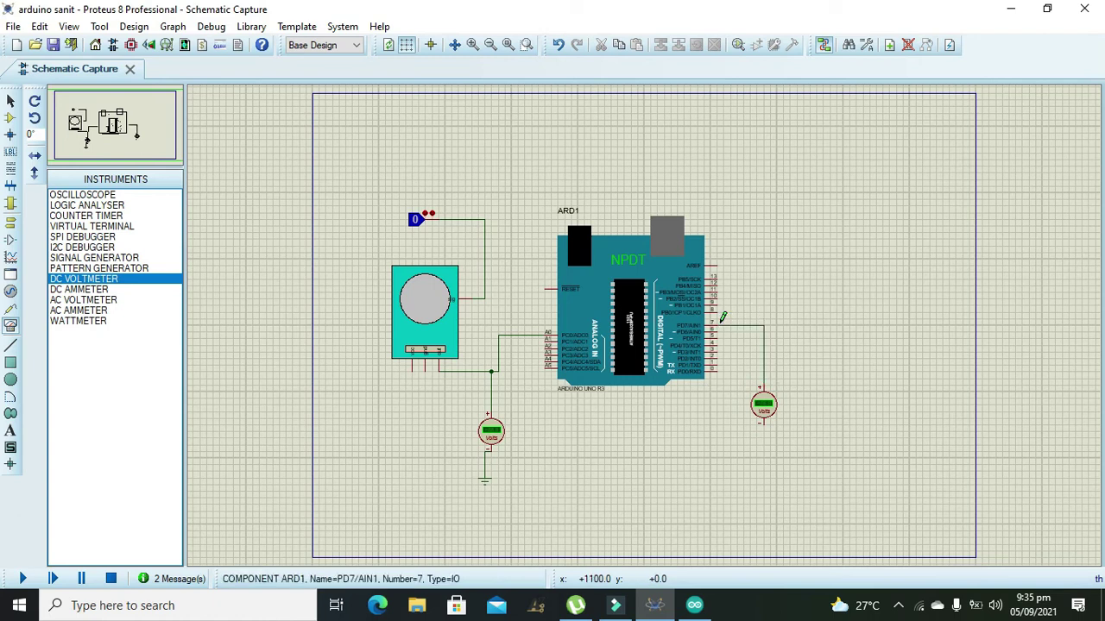
Step: Connect a GROUND terminal to the second voltmeter's negative pin and run the simulation
left_click(10, 222)
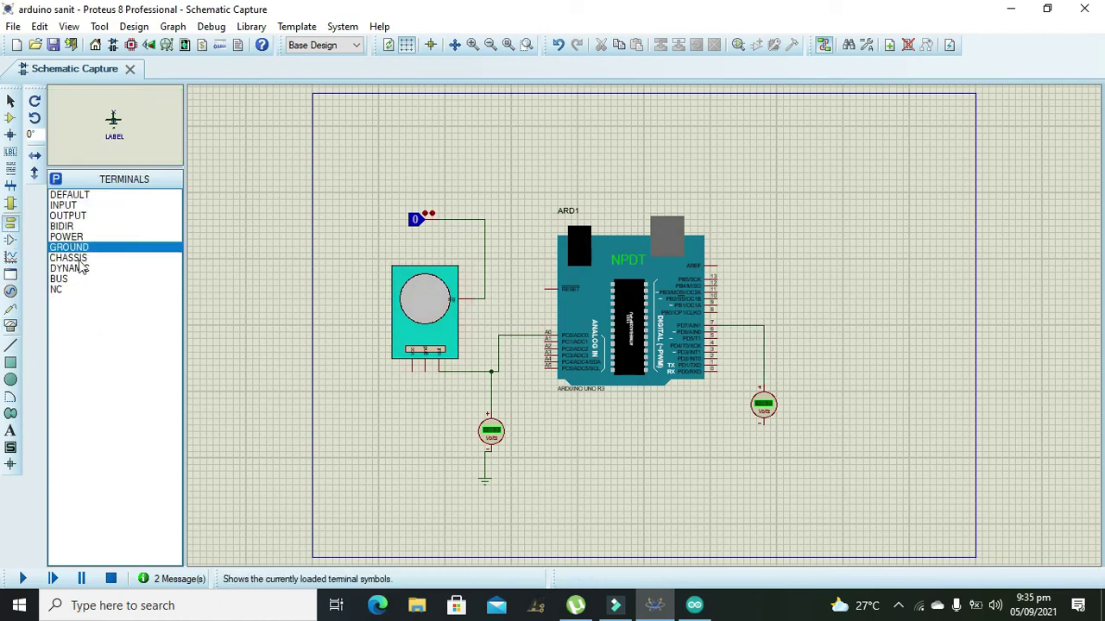
left_click(765, 454)
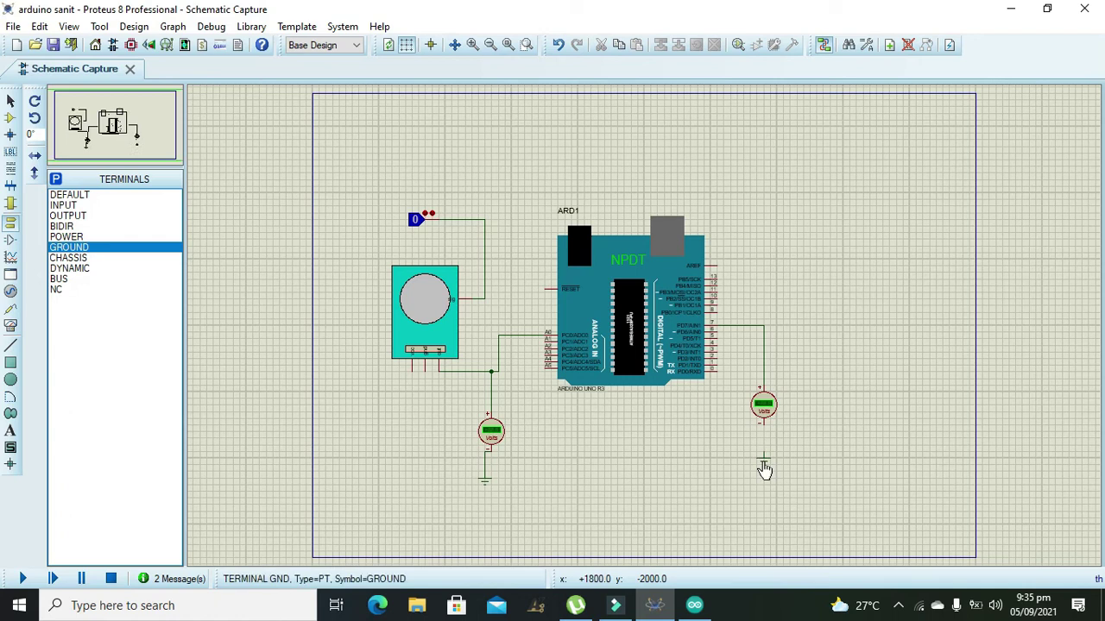
left_click(763, 423)
left_click(763, 451)
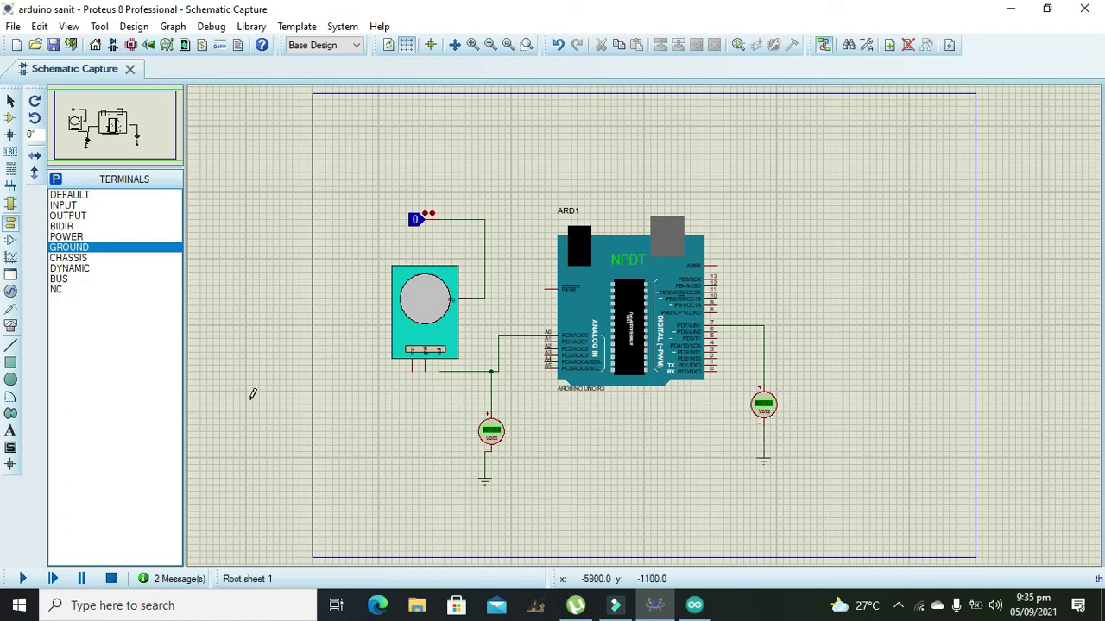
left_click(21, 580)
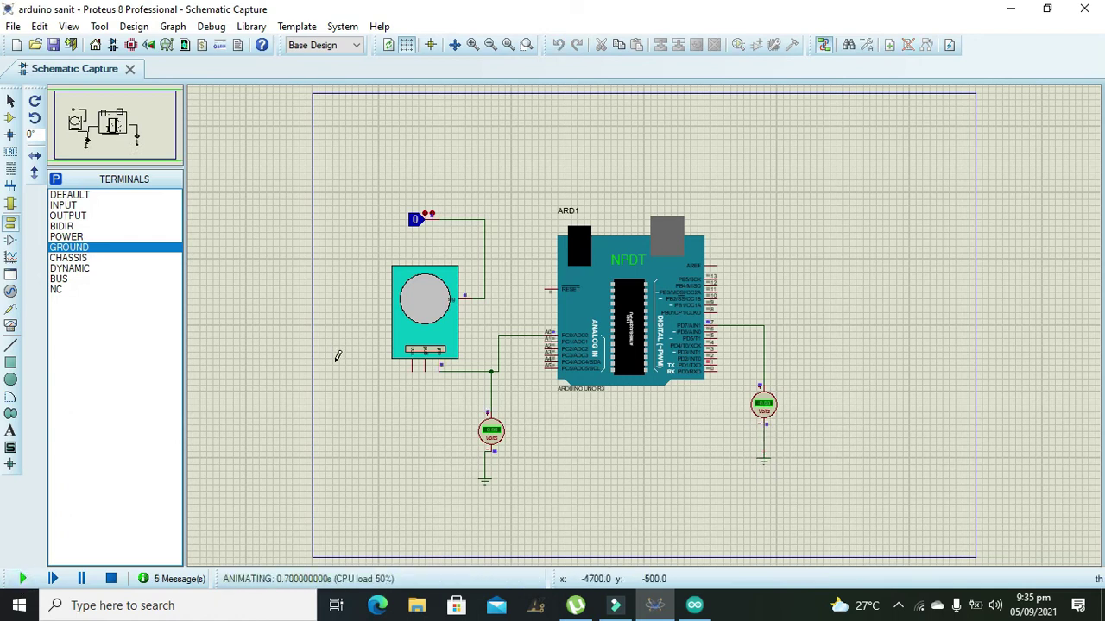